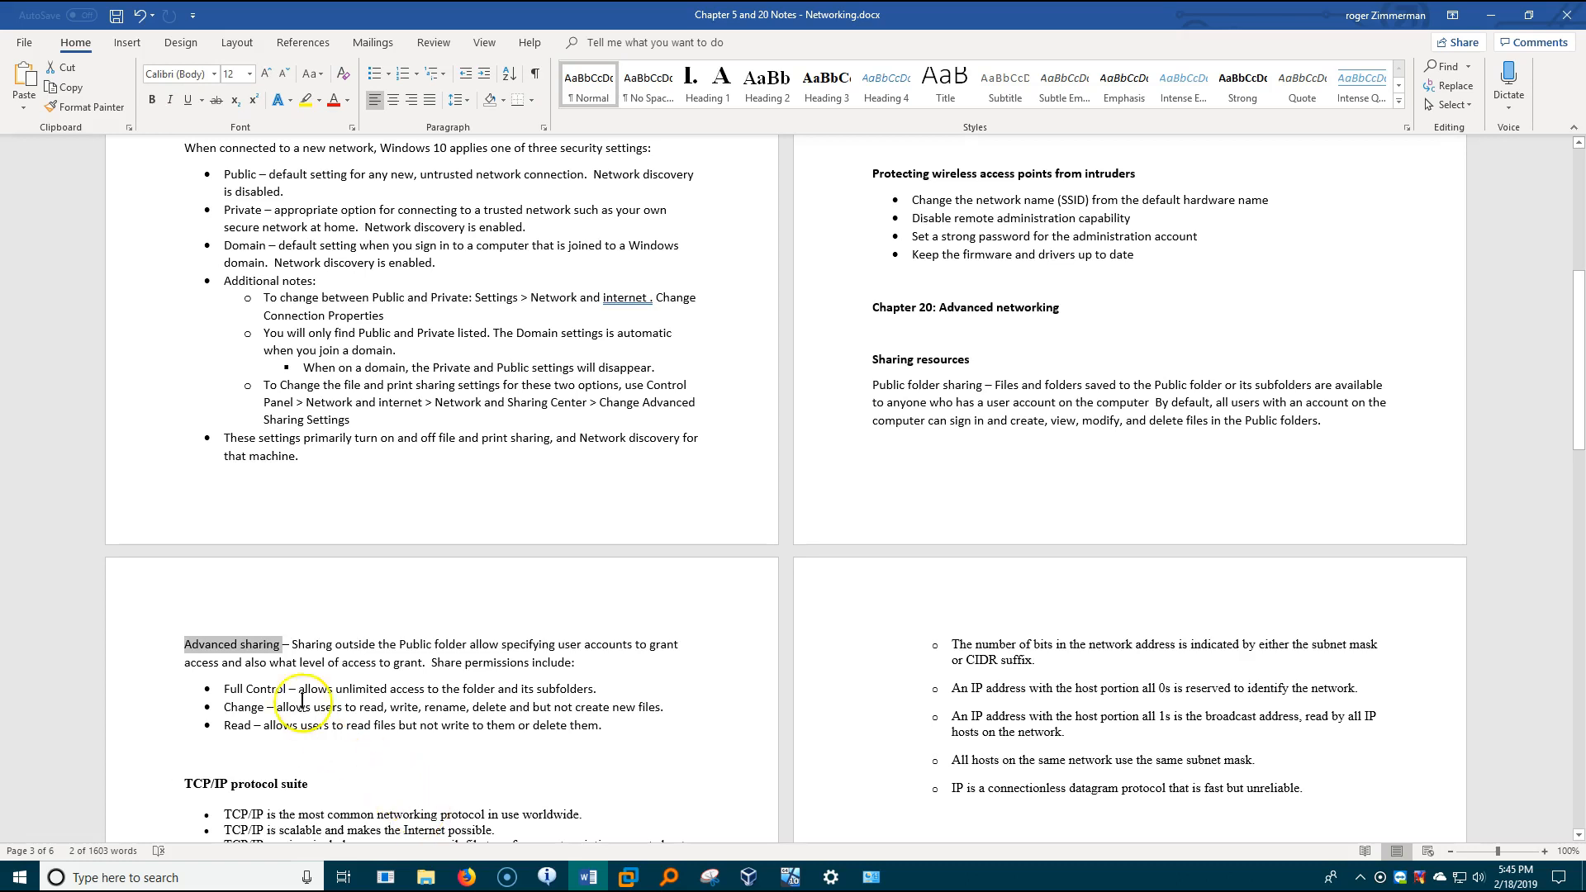
- Select the three share permission bullets in the notes, switch to File Explorer and open Local Disk (D:)
left_click(289, 649)
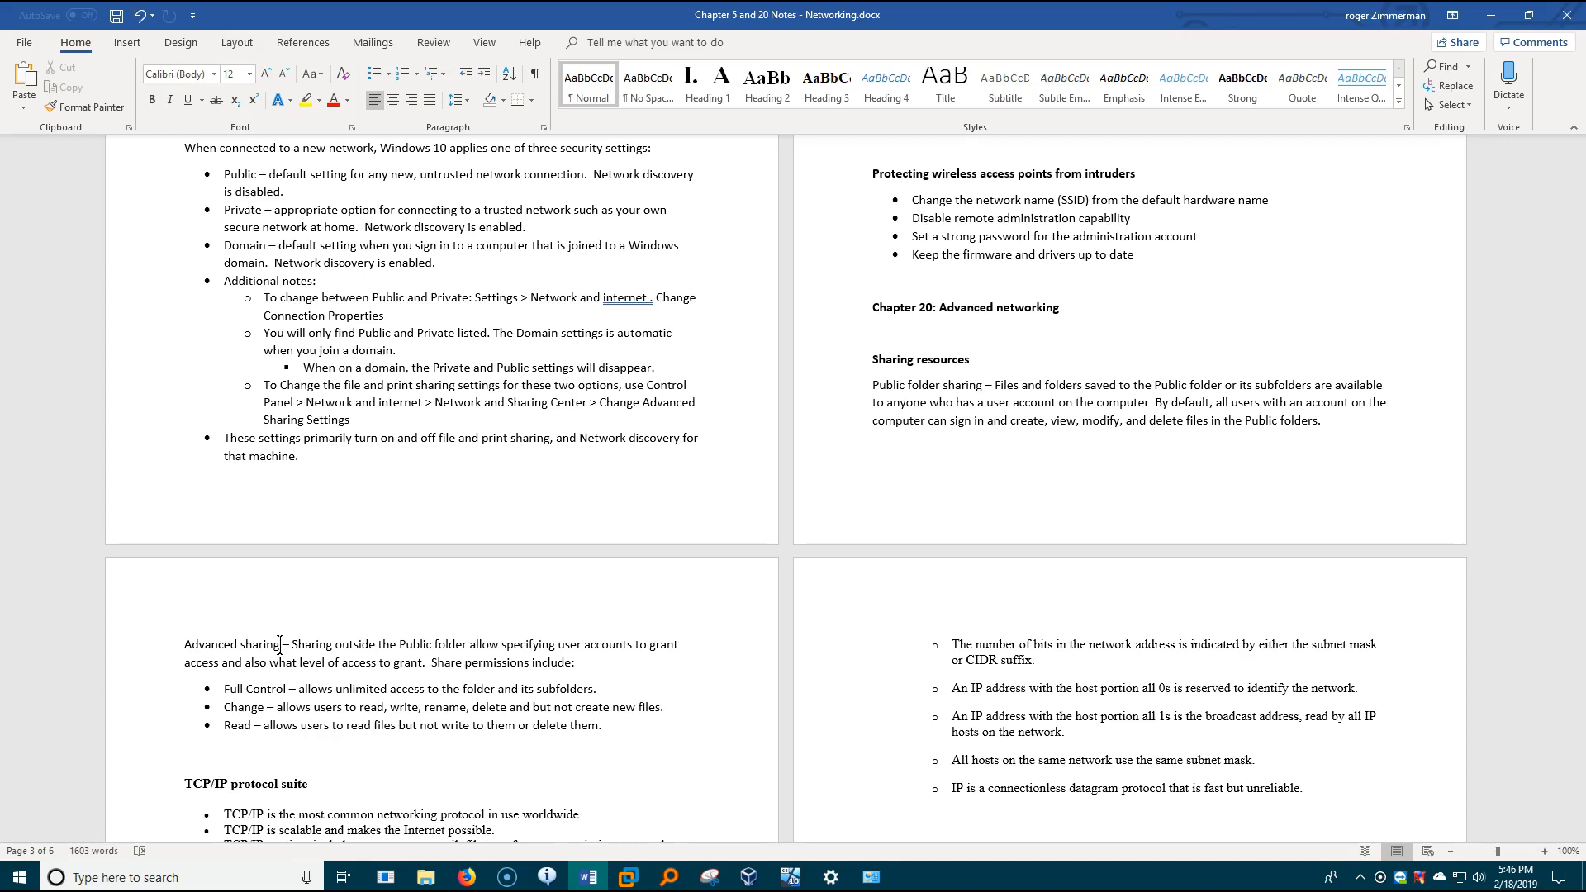
left_click_drag(300, 727, 223, 691)
left_click(426, 877)
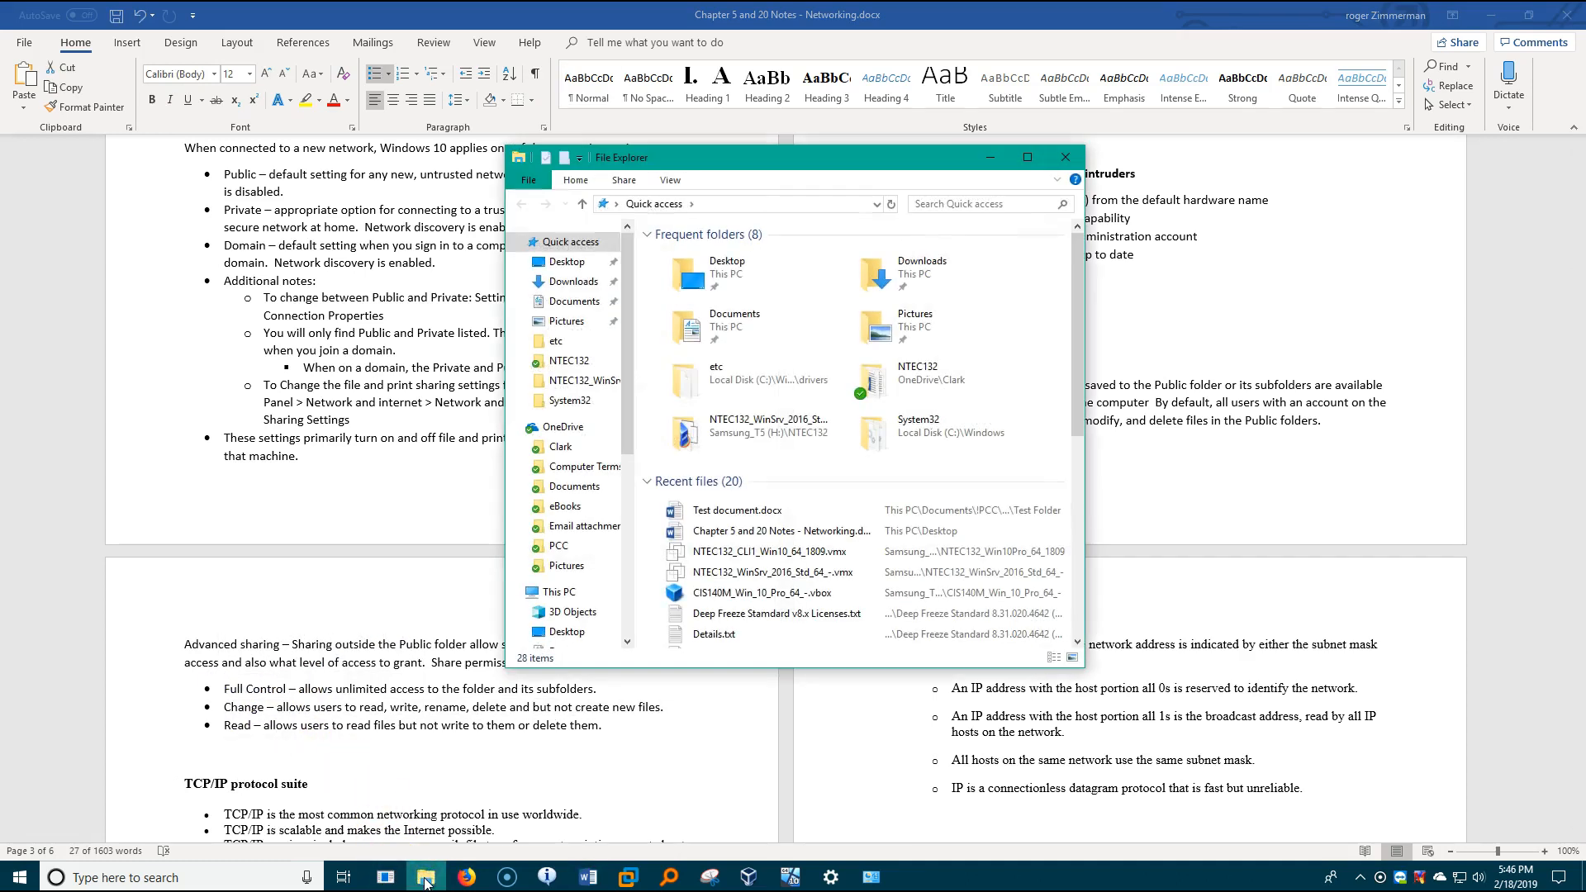
left_click_drag(627, 431, 627, 514)
left_click(579, 598)
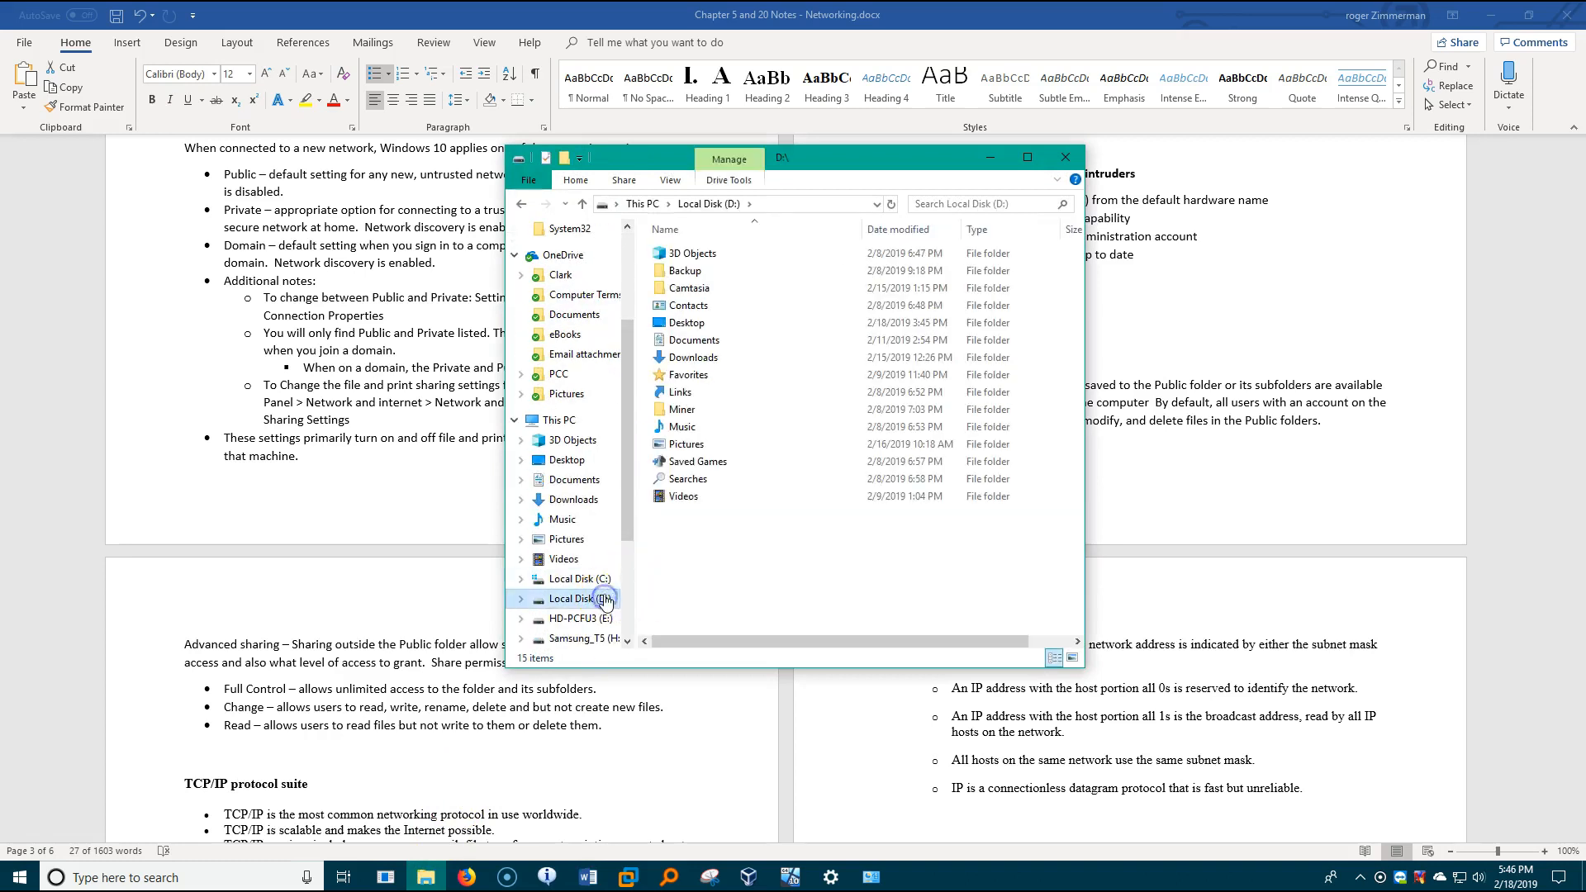
- Open Test Folder at Documents\!PCC\CIS140M\Winter2019\Midterm Quiz Reports on the D: drive to view its contents
double_click(691, 340)
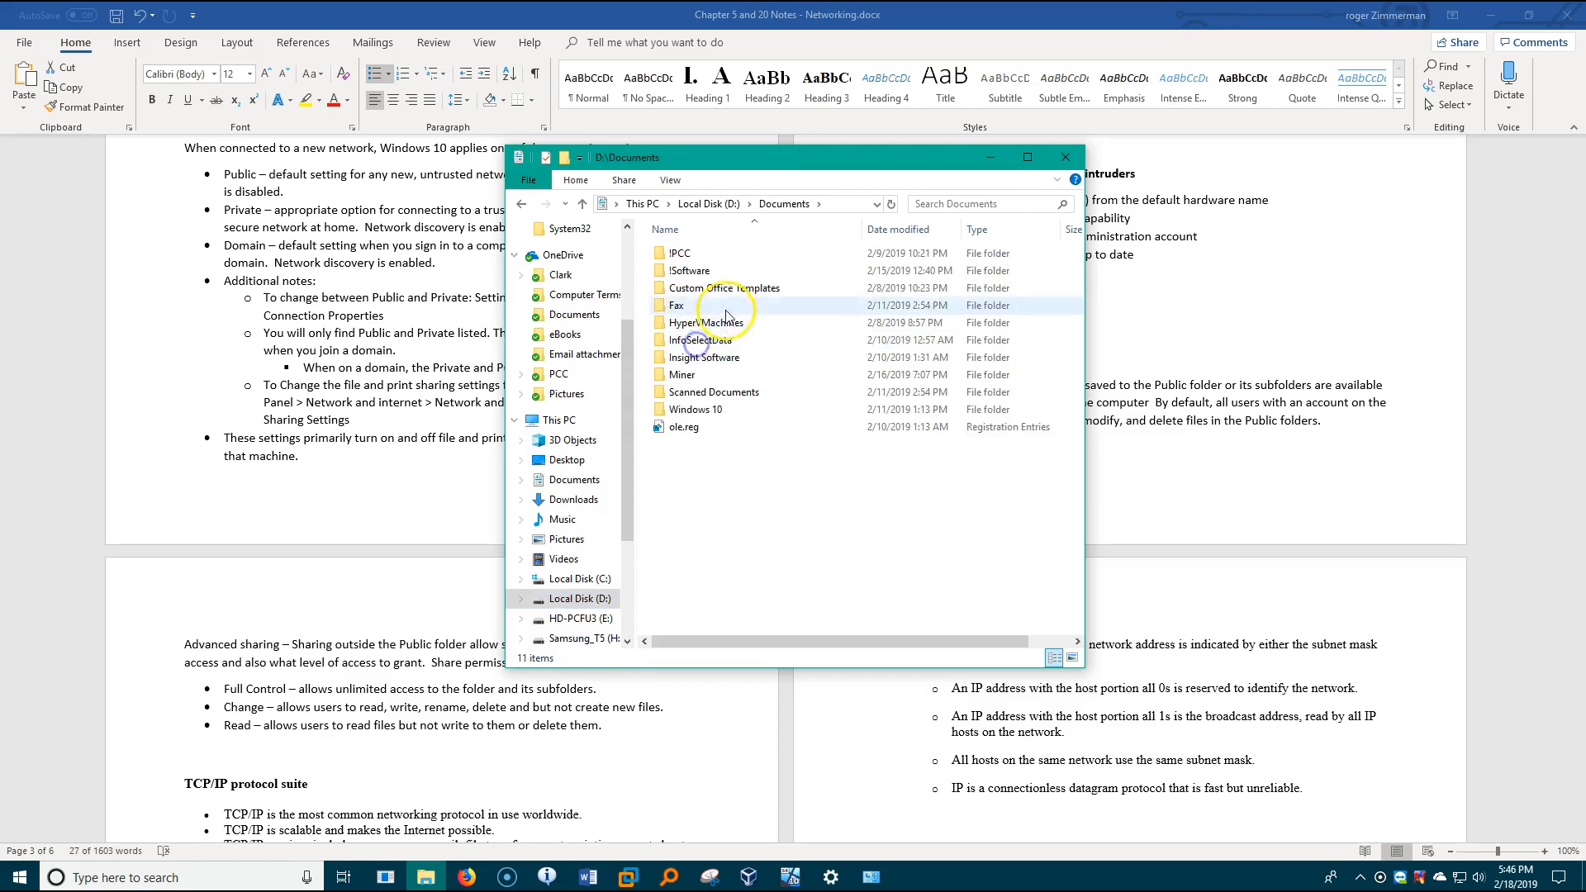
double_click(698, 256)
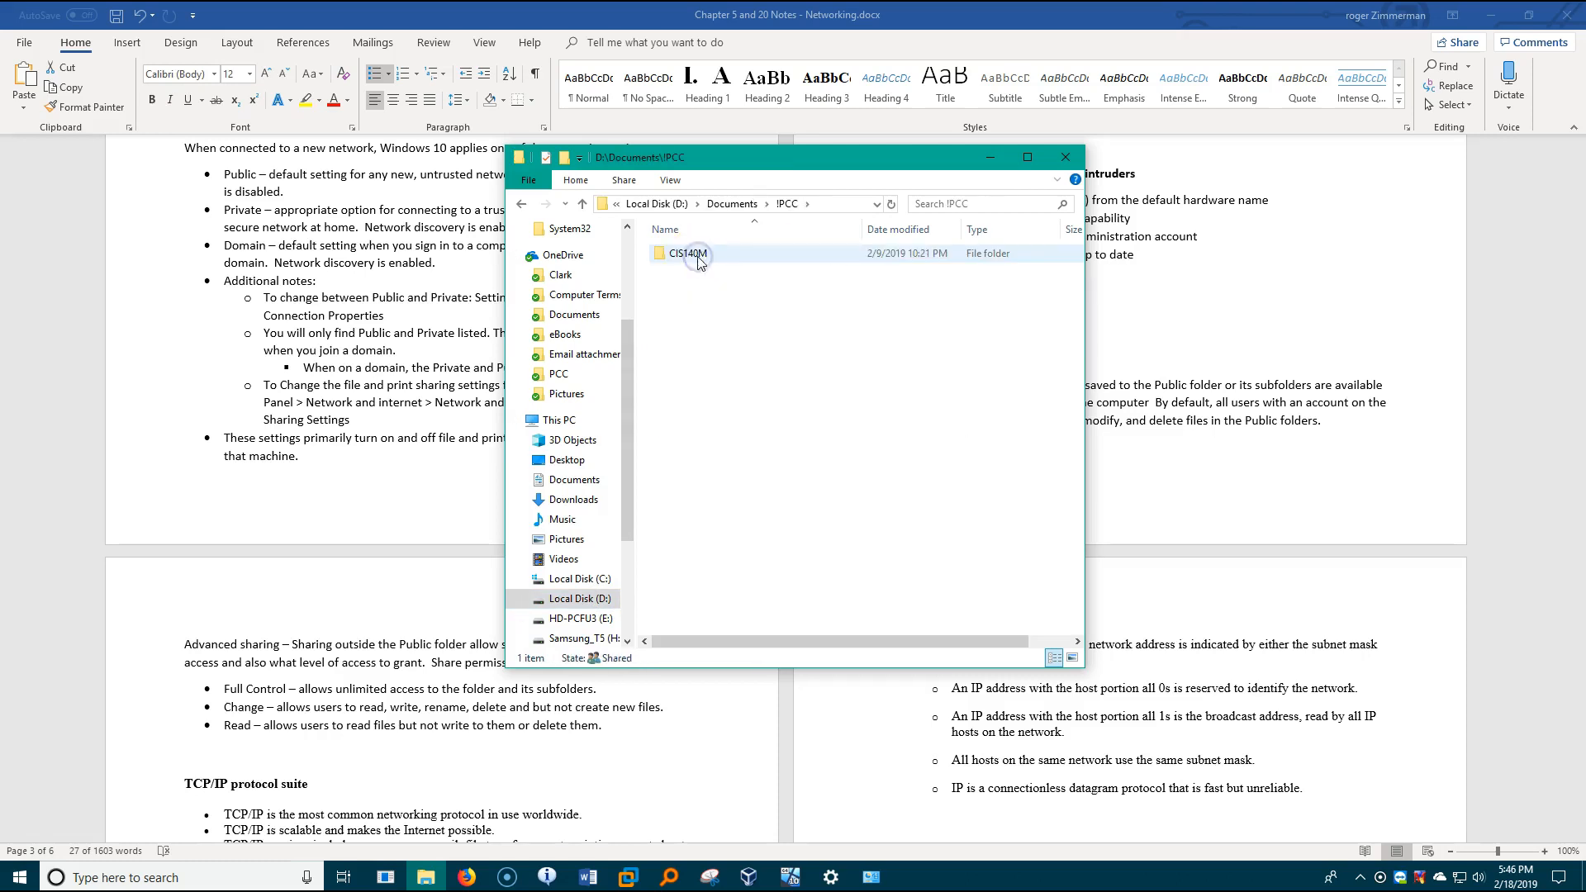
double_click(698, 256)
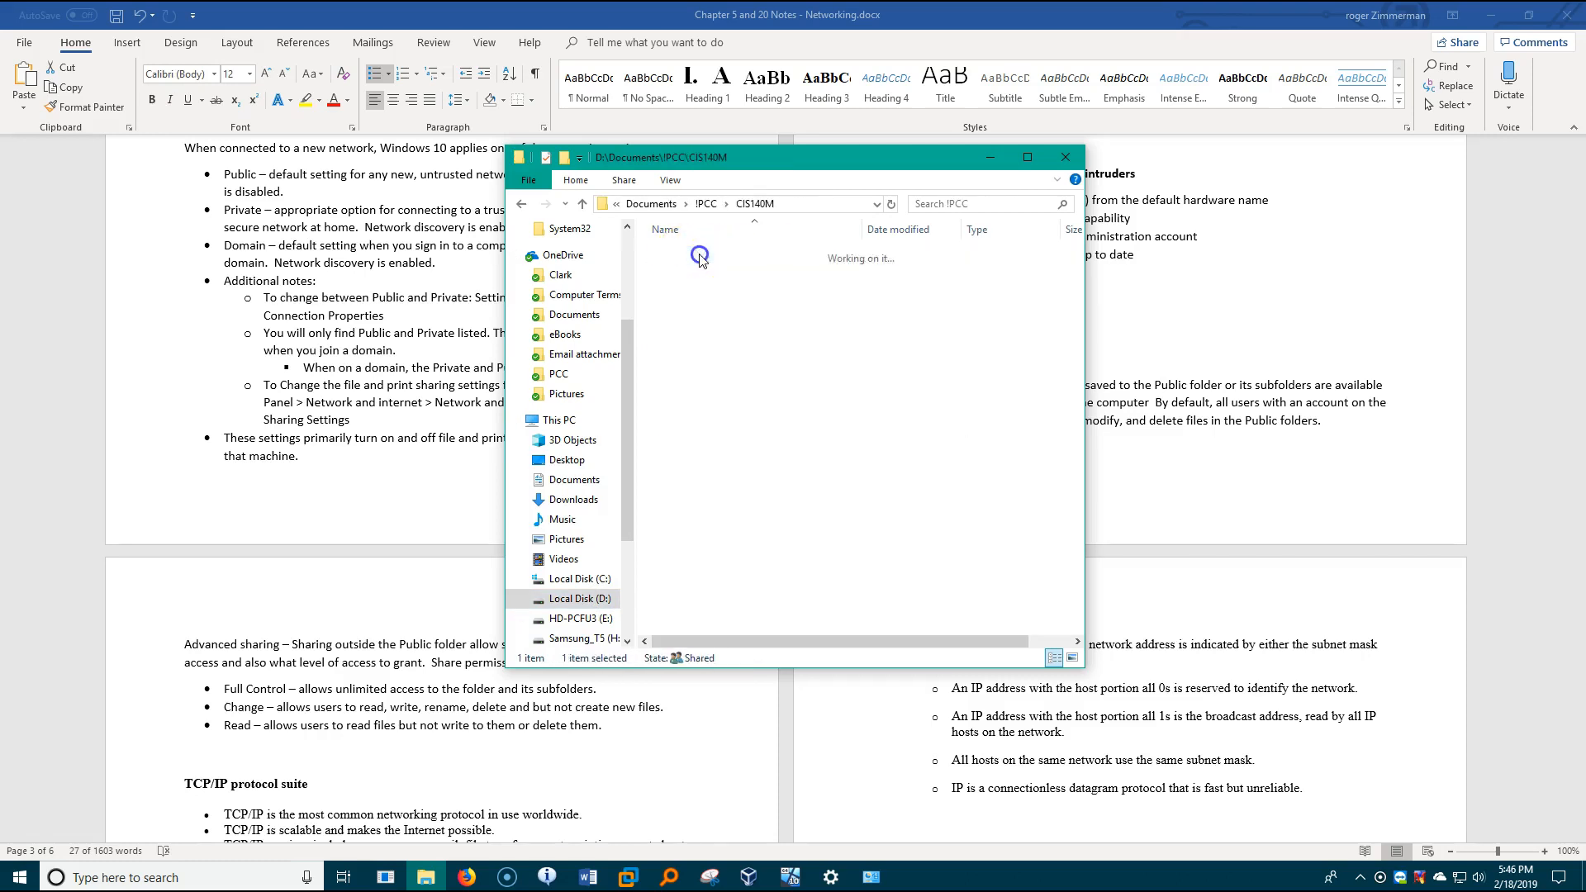
double_click(700, 257)
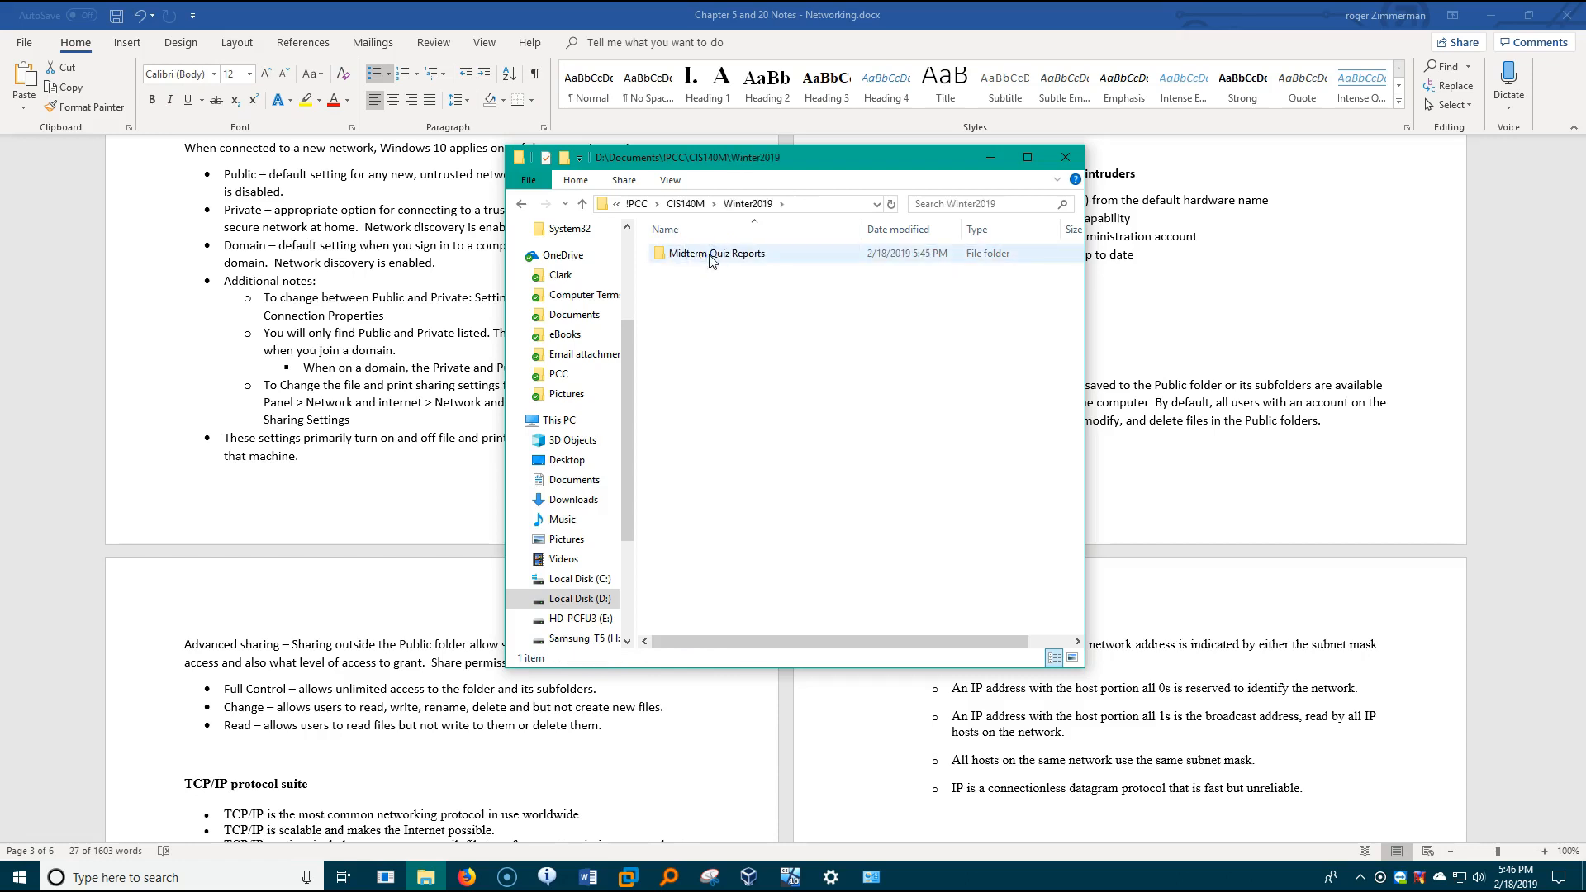
double_click(710, 257)
mouse_move(1074, 269)
left_mouse_down()
mouse_move(1077, 399)
mouse_move(1081, 285)
left_mouse_up()
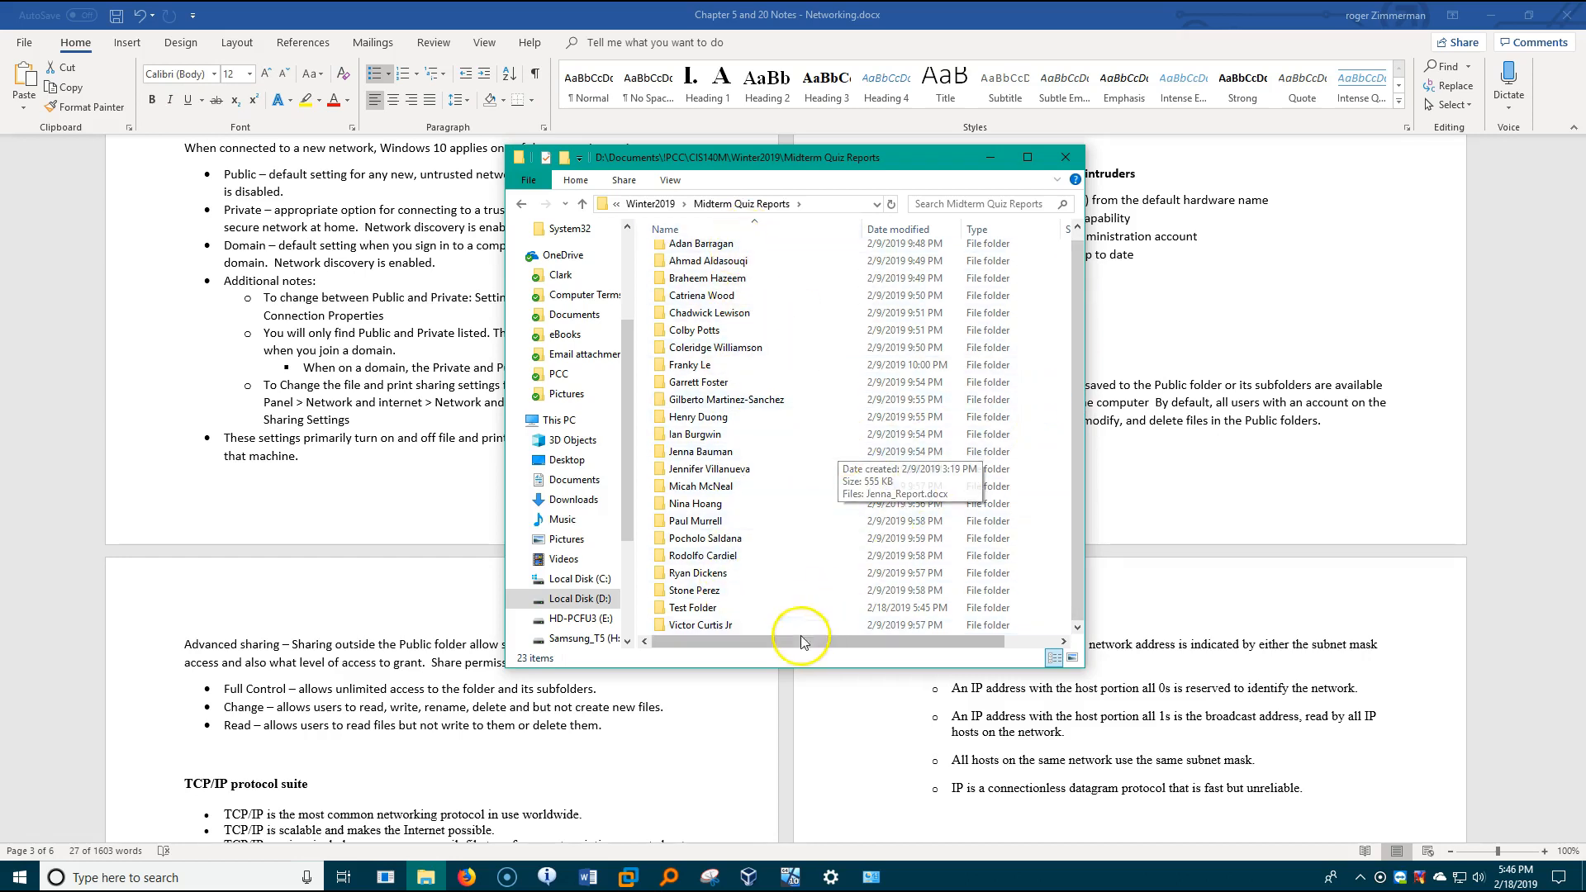
double_click(715, 611)
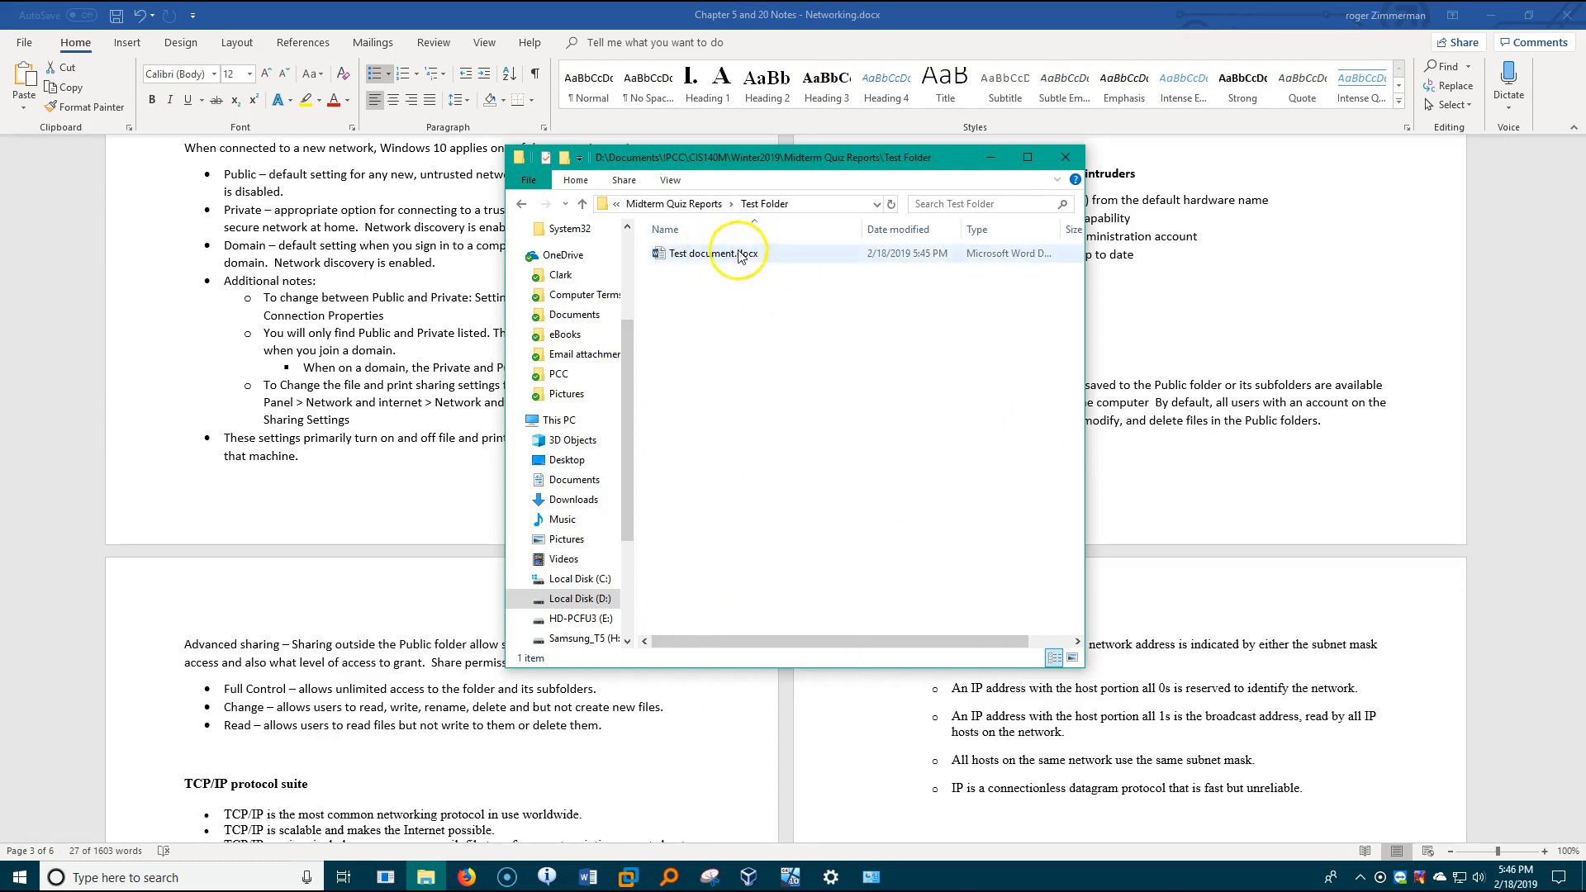
- Go back to Midterm Quiz Reports and open the sharing properties of Test Folder
left_click(583, 203)
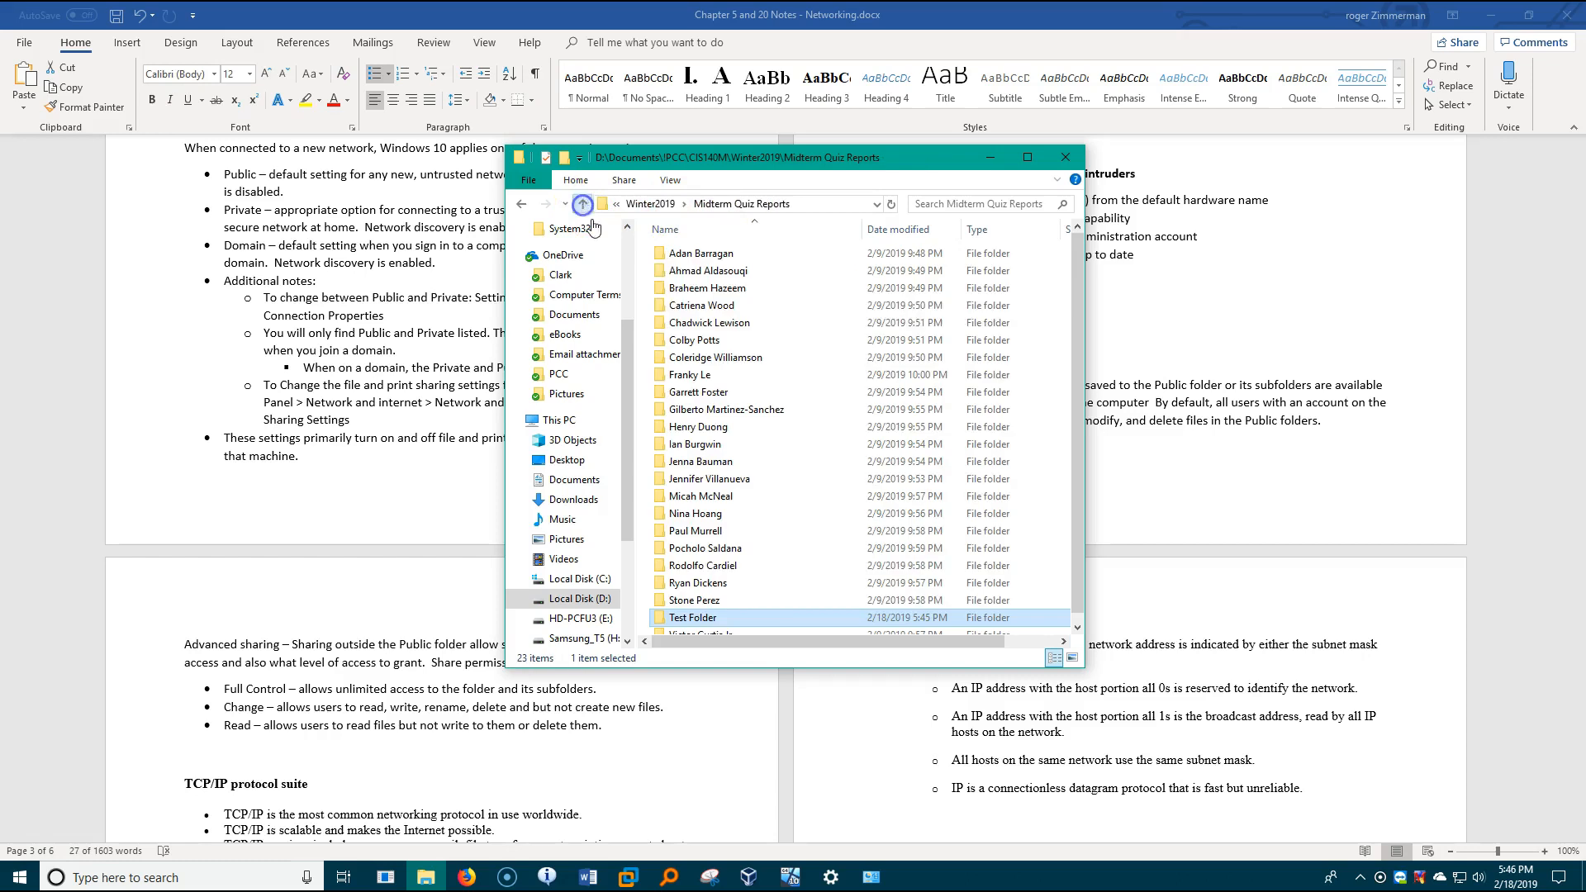
right_click(698, 621)
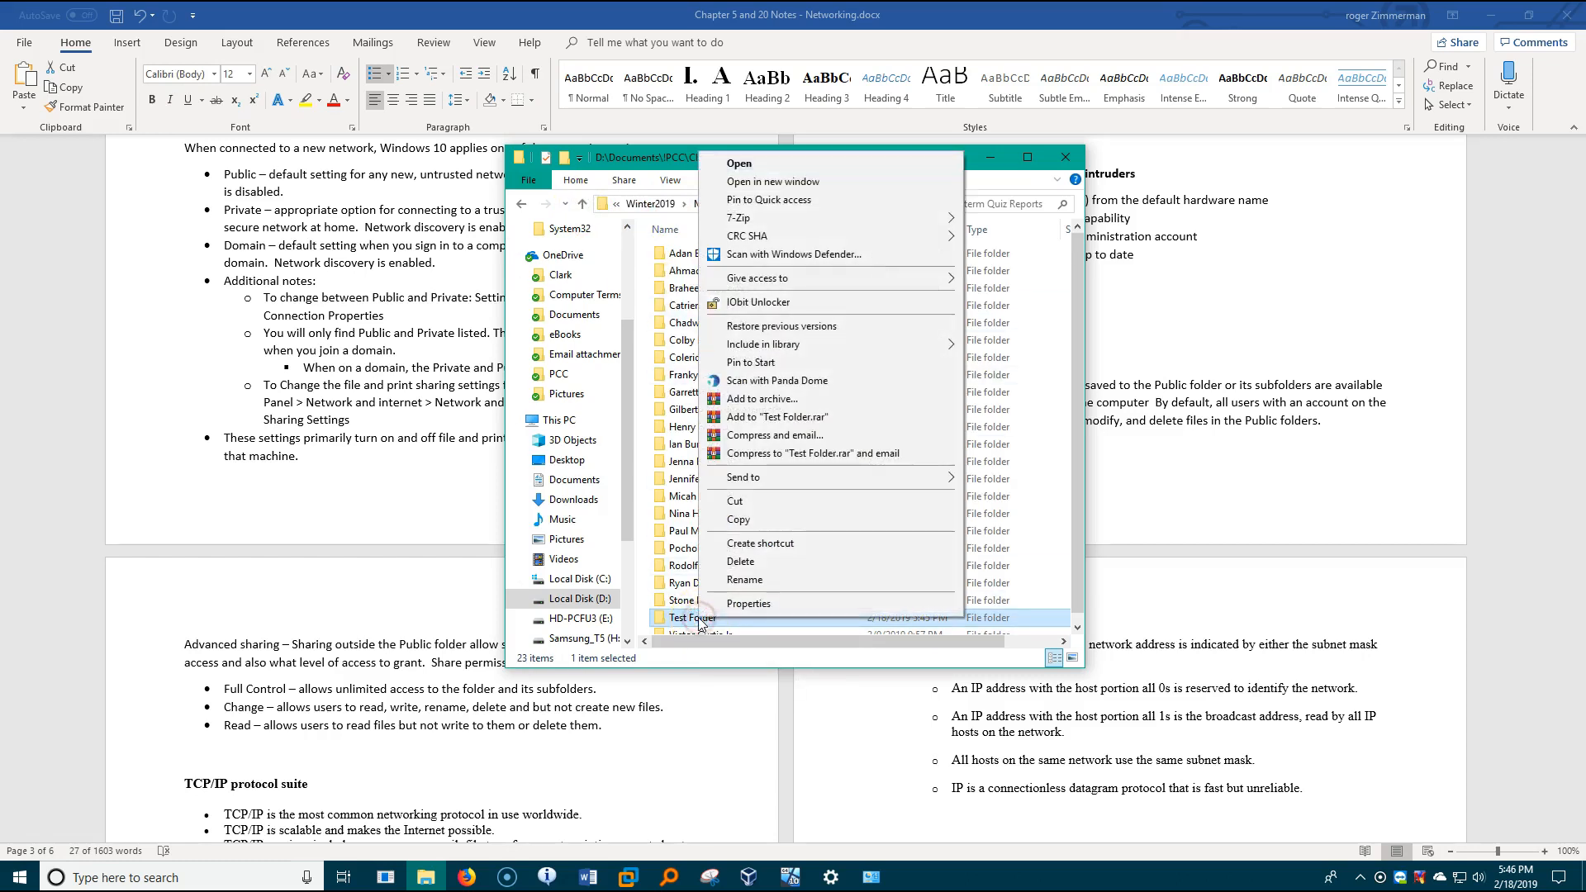
left_click(731, 606)
left_click(771, 495)
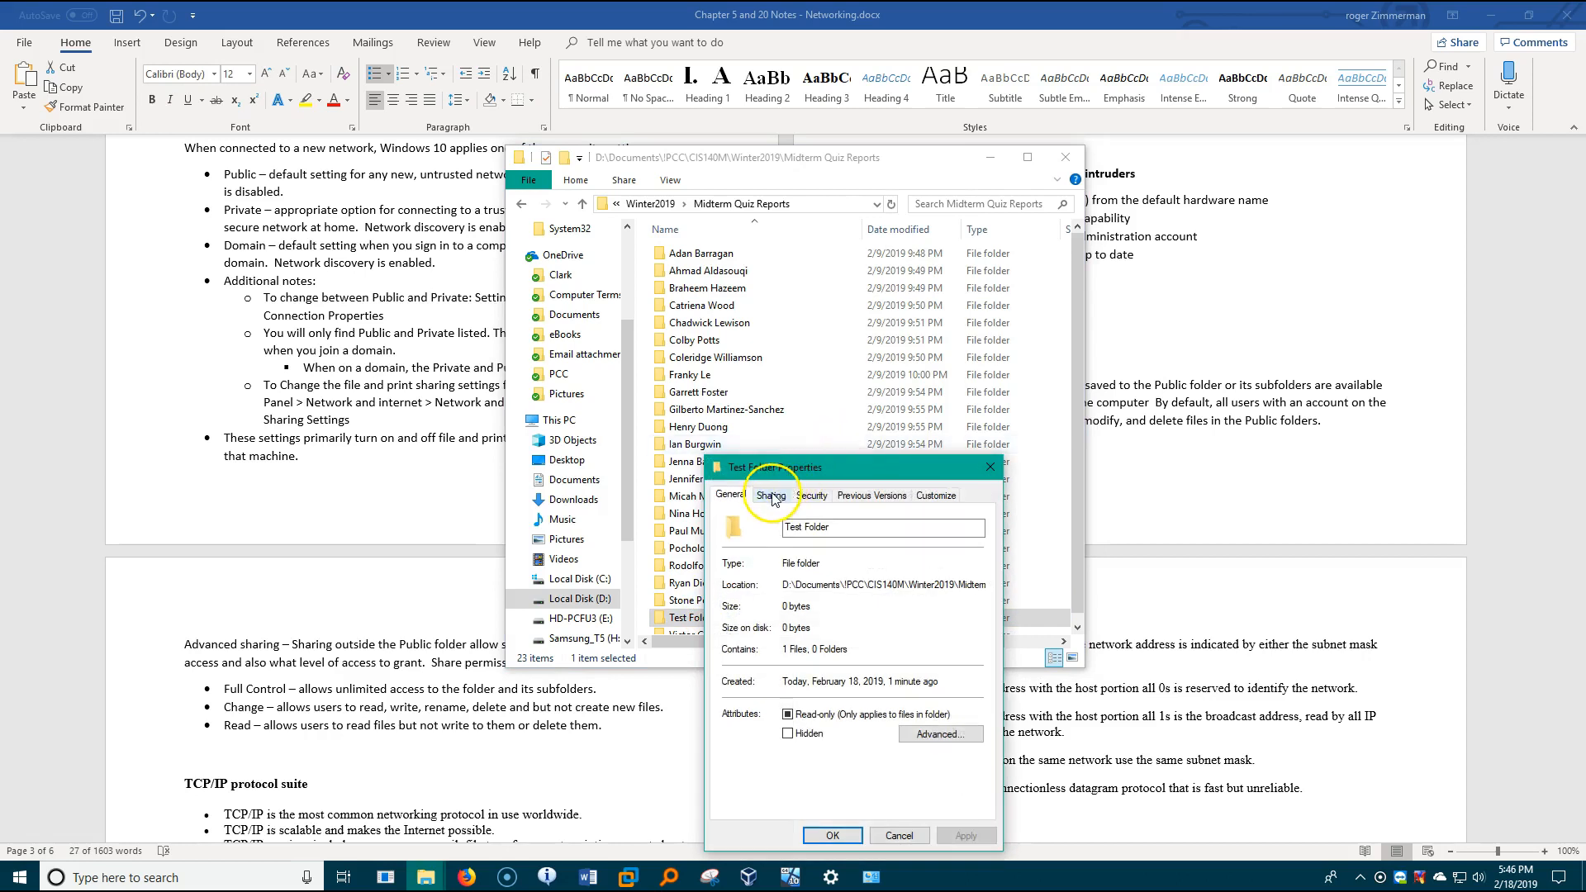
left_click_drag(875, 478, 764, 367)
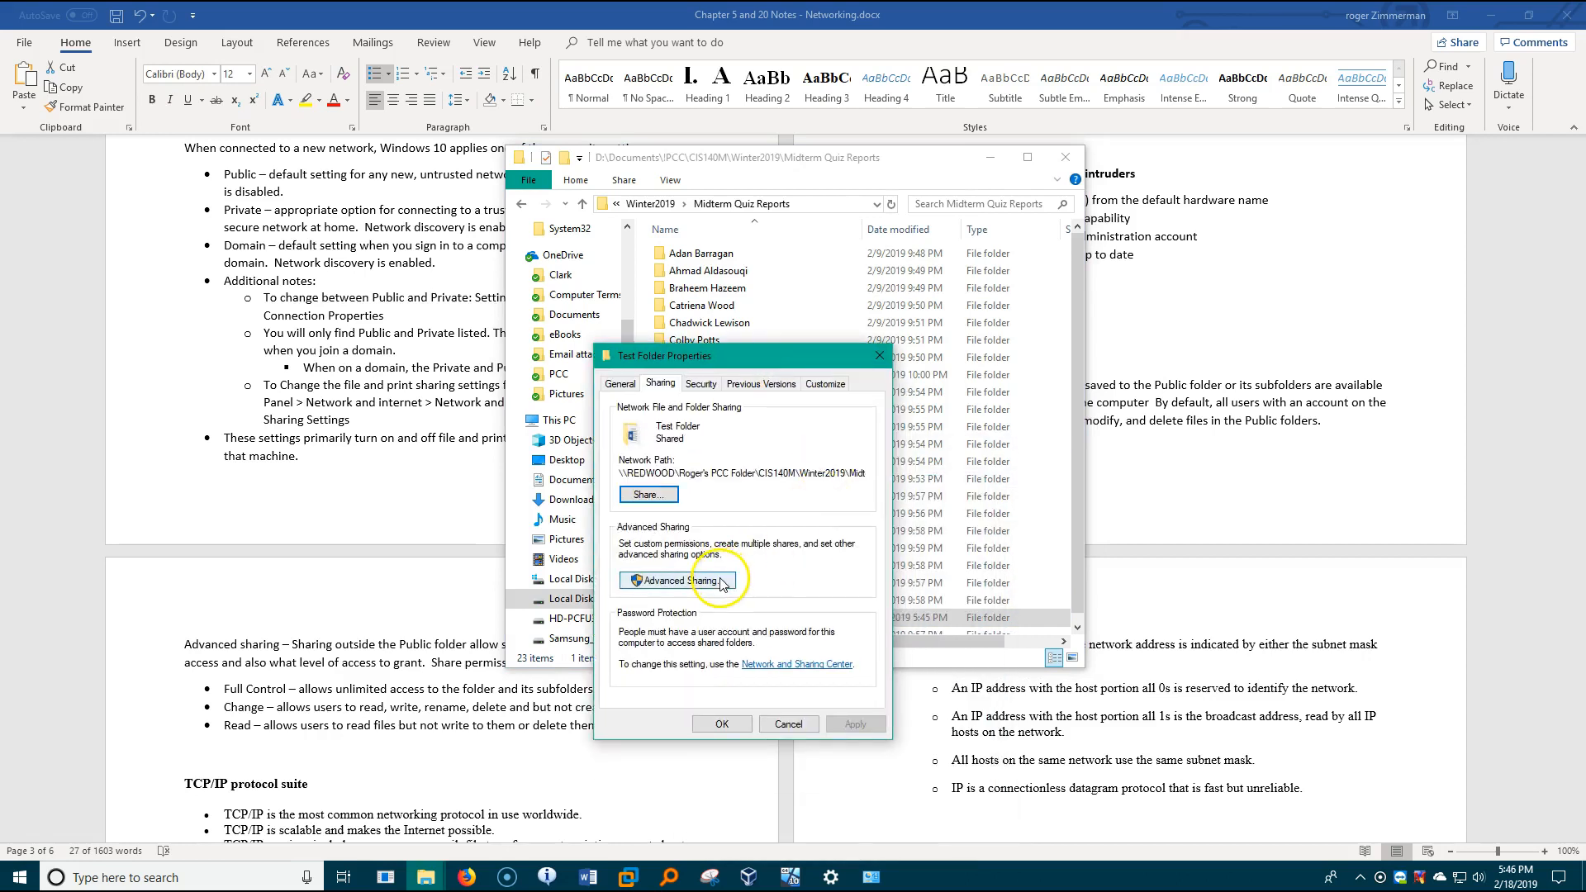
- Enable advanced sharing for Test Folder with a share name ending in "Test Folder for Sharing" and open its share permissions
left_click(719, 579)
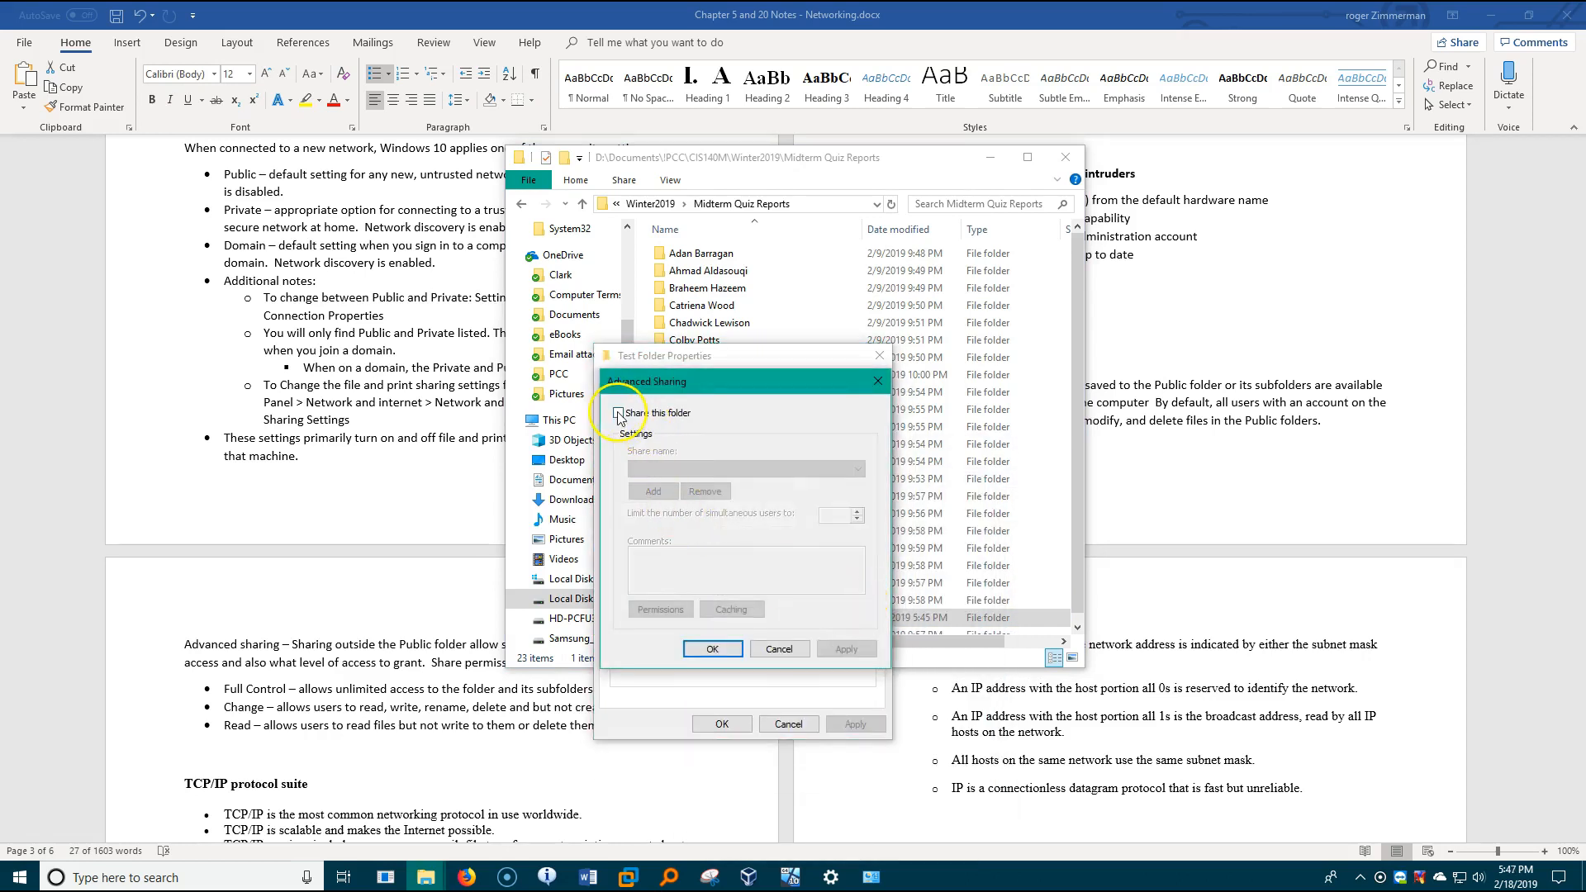
left_click(619, 413)
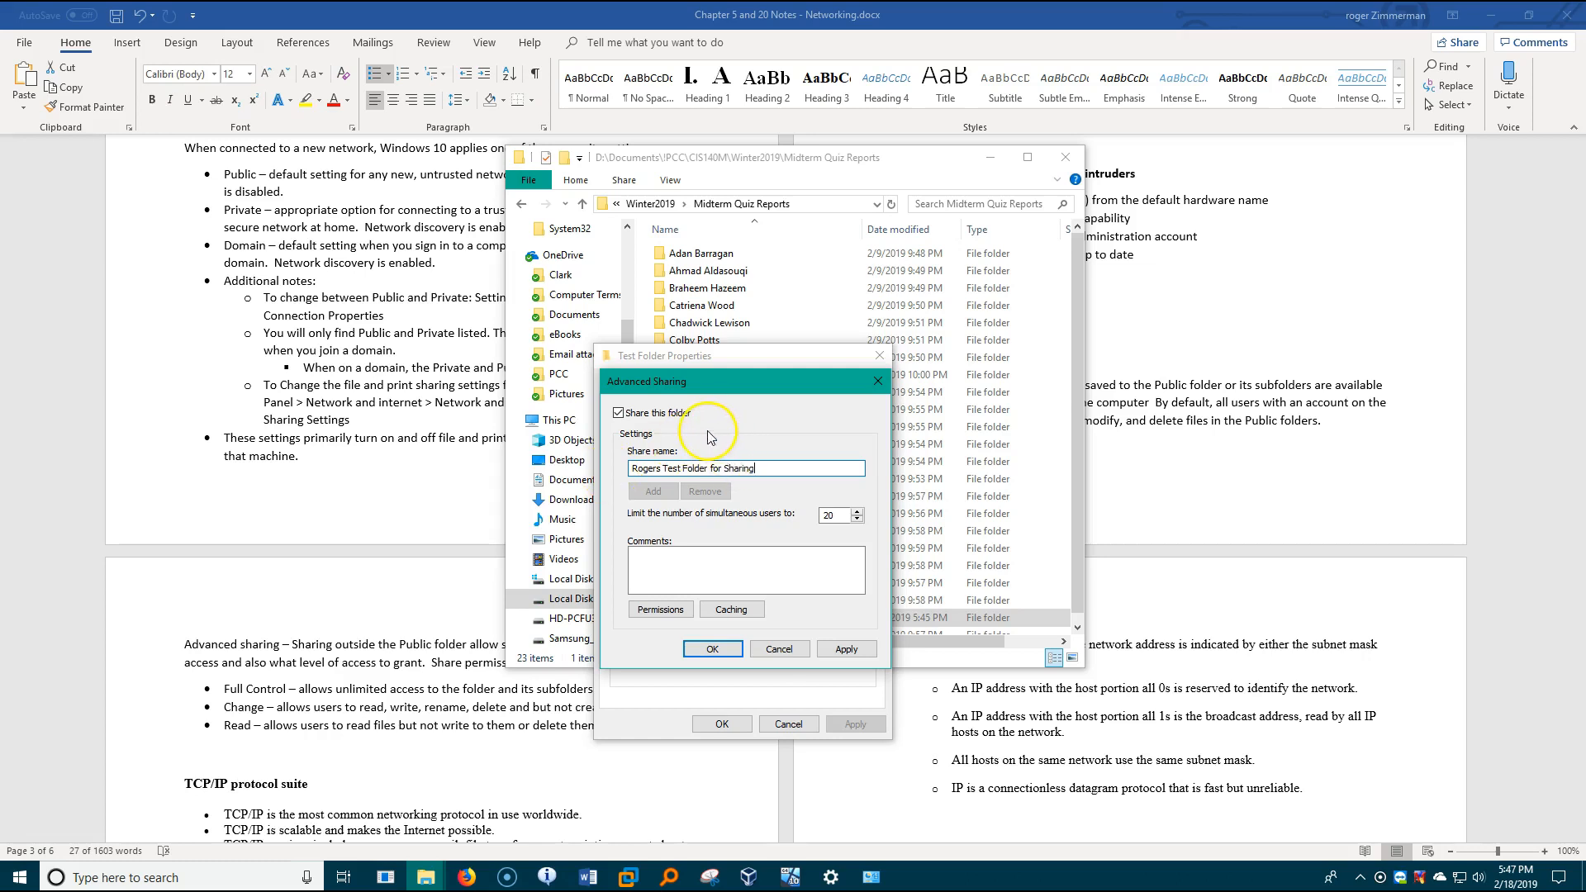
left_click_drag(755, 470, 573, 489)
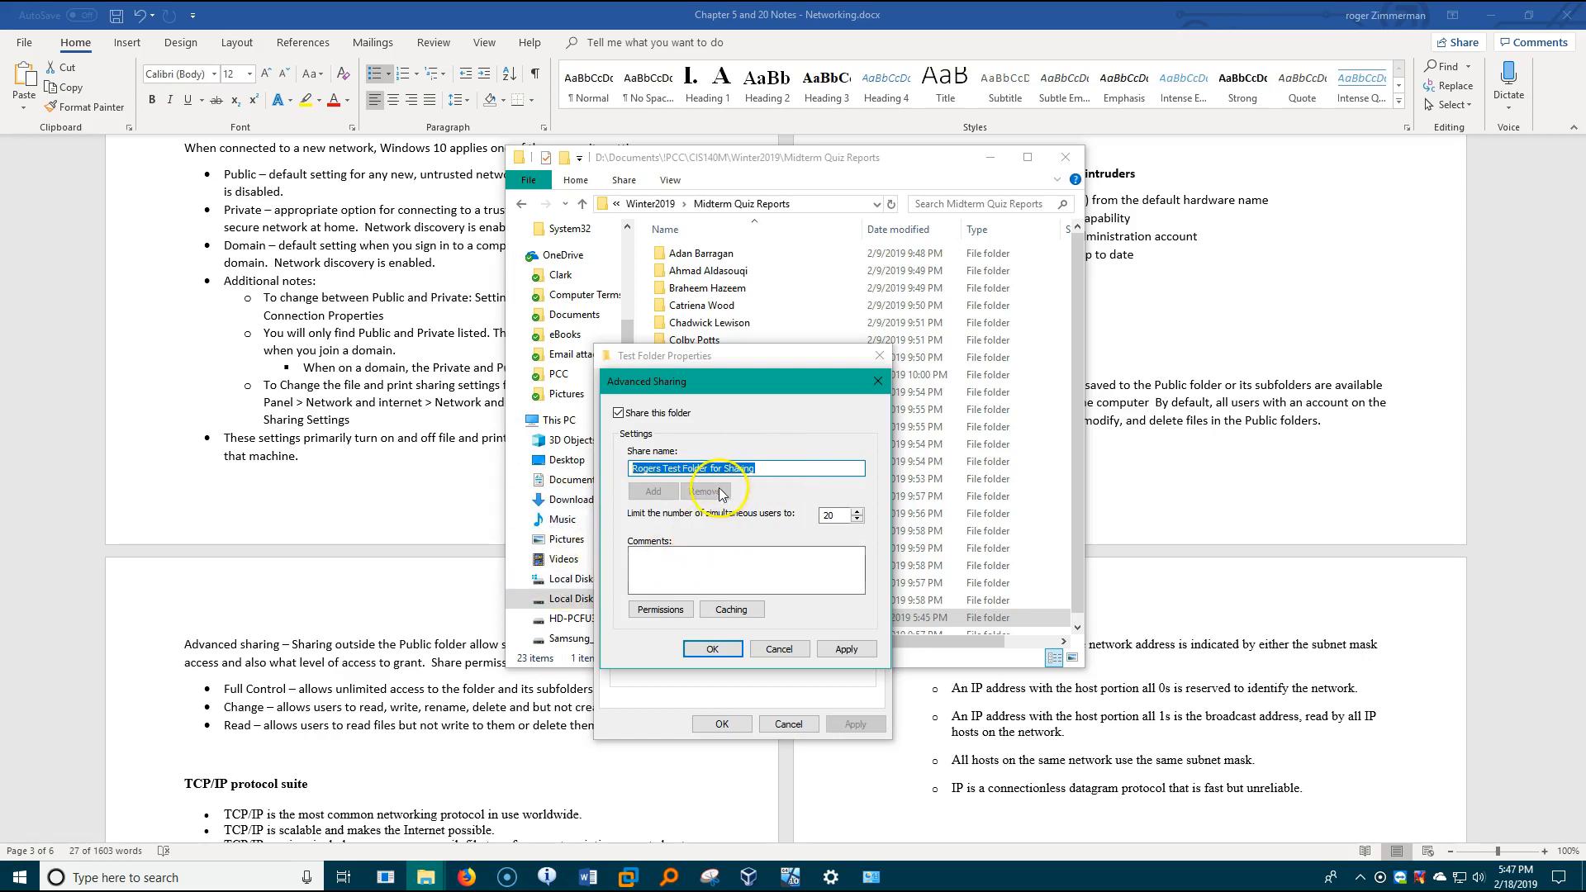
left_click(683, 613)
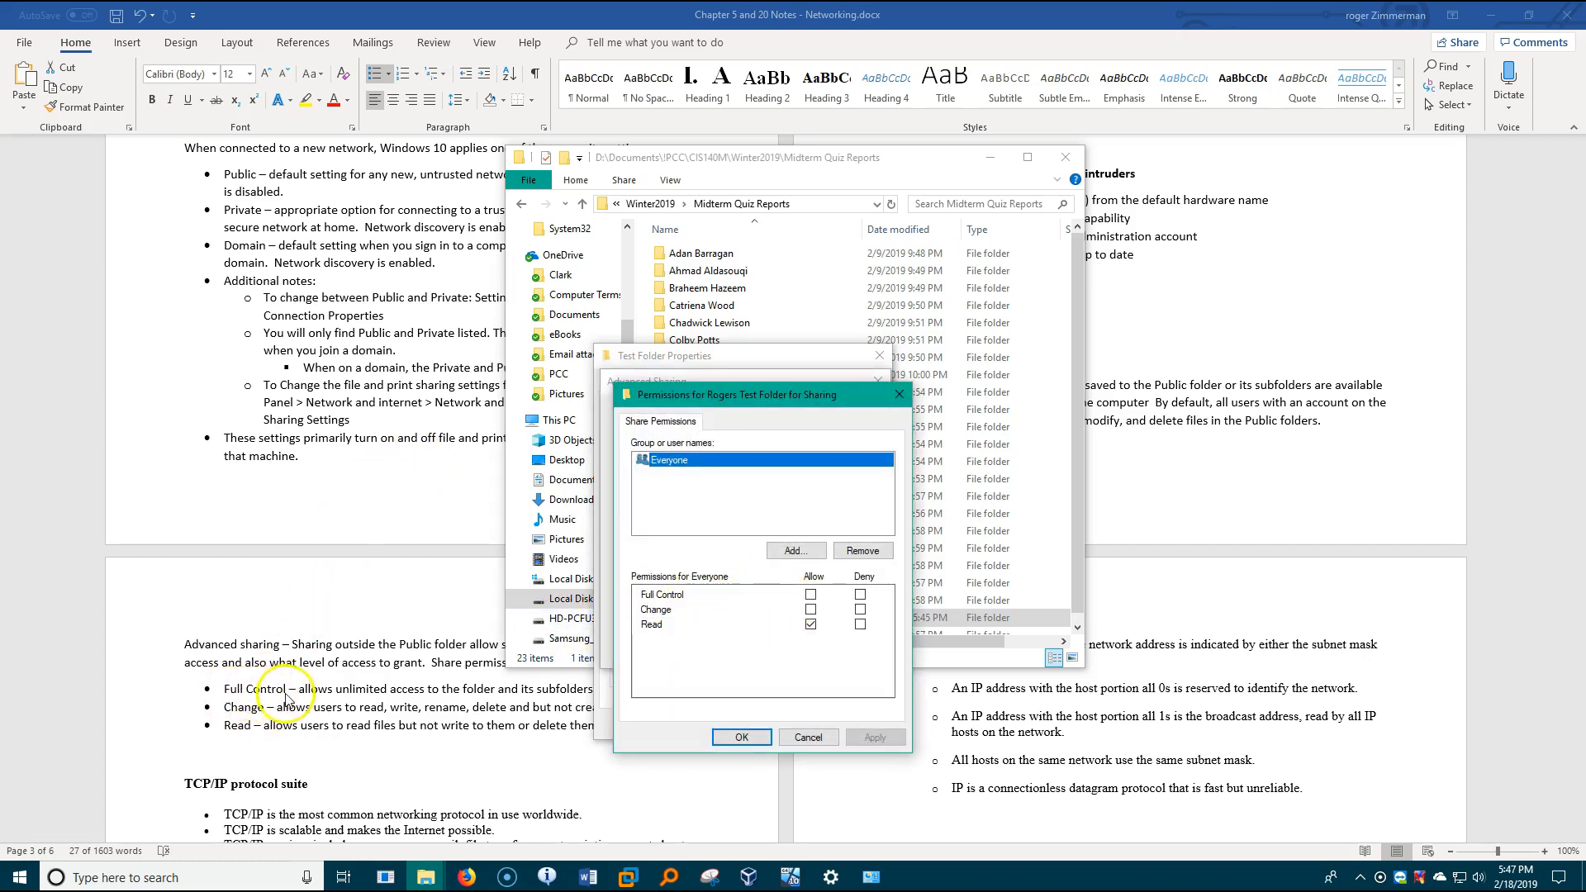
- Switch to the Word notes and highlight the descriptions of the Full Control, Change and Read share permissions
left_click_drag(212, 723, 406, 692)
left_click(417, 668)
left_click_drag(252, 689, 655, 694)
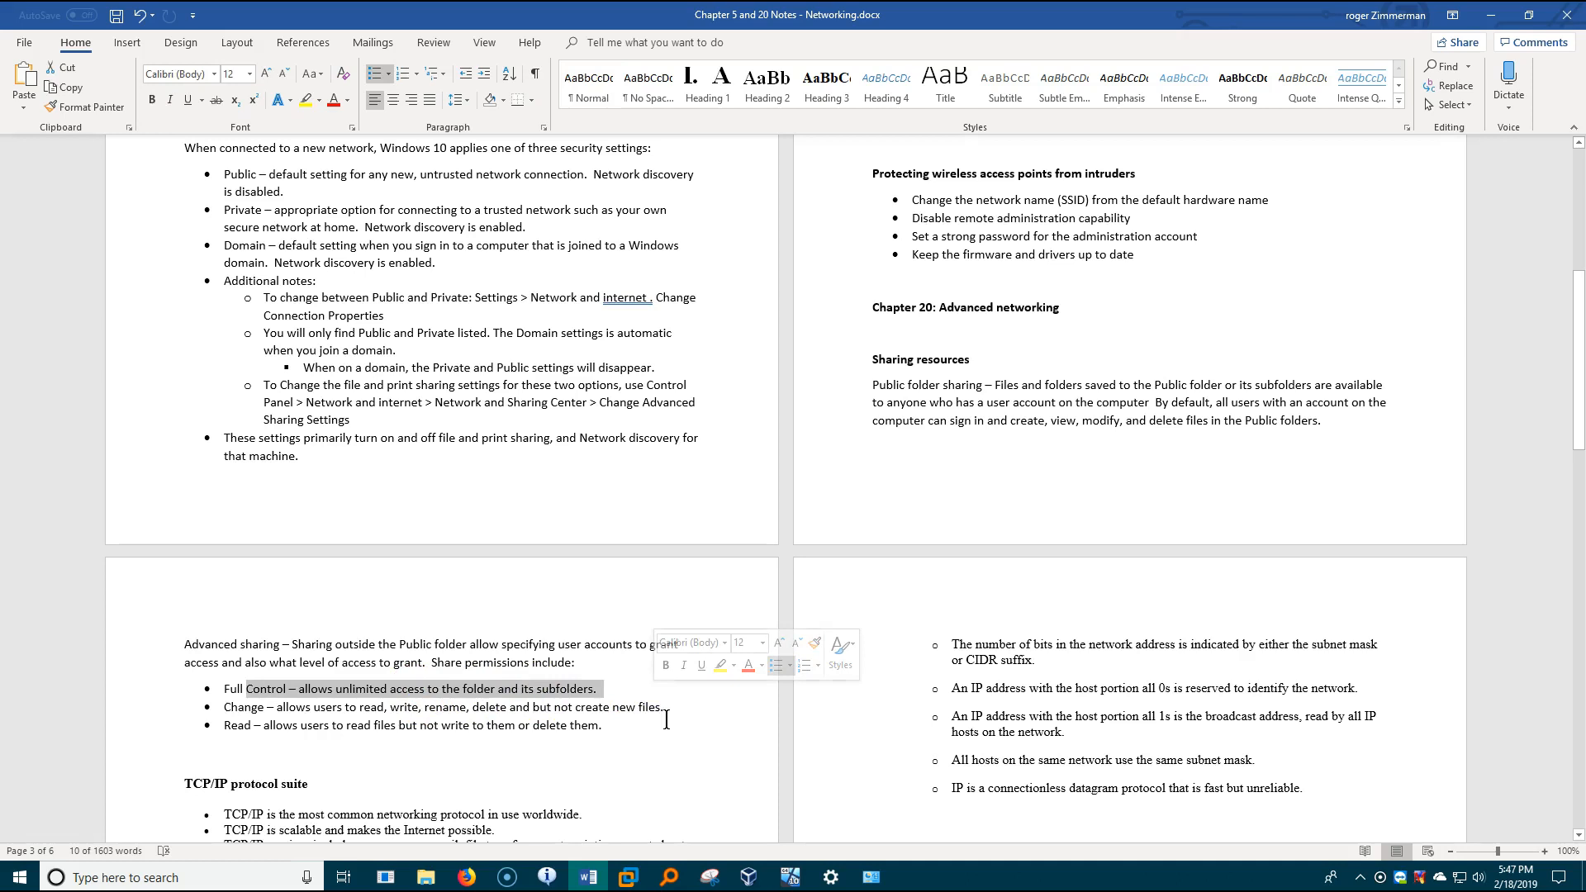
left_click_drag(277, 707, 645, 700)
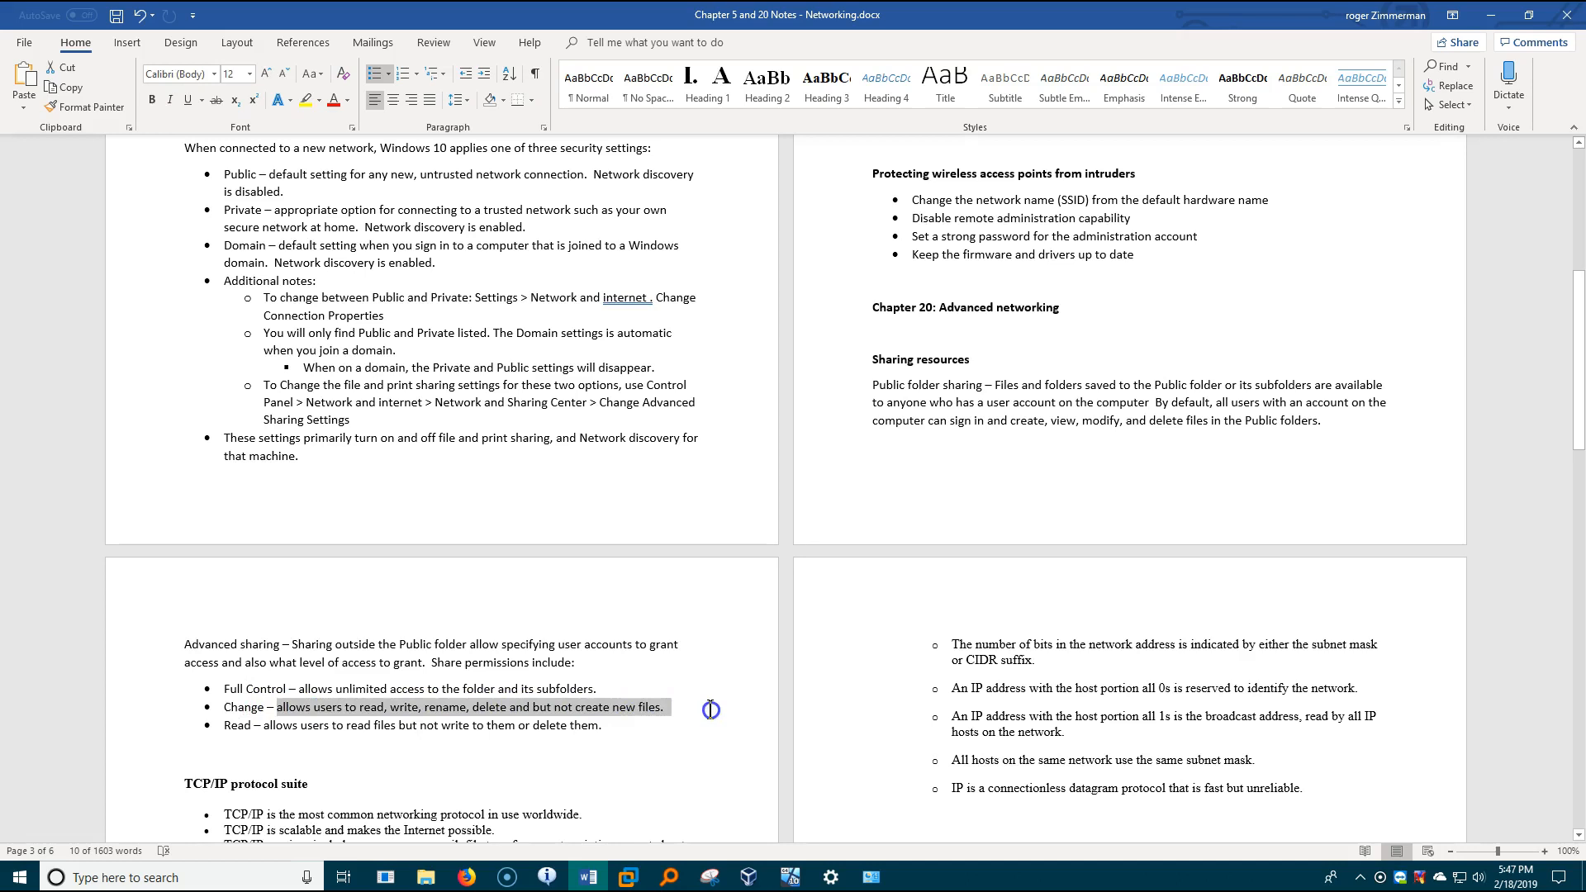
left_click_drag(263, 725, 584, 736)
left_click(501, 754)
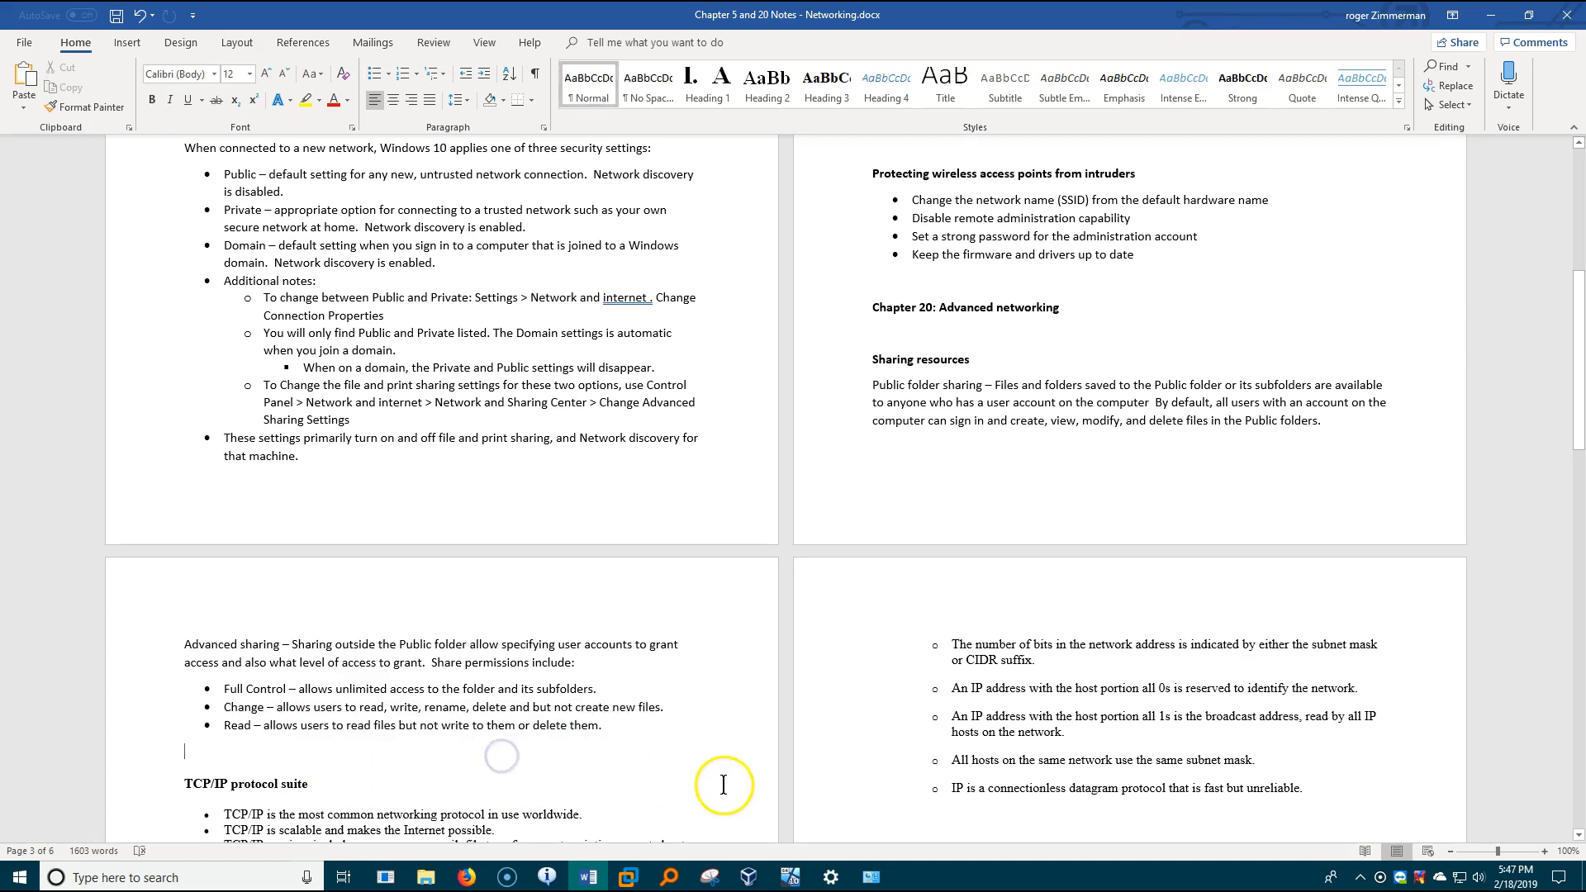
- Return to the folder's share permissions and add the owner's REDWOOD user account by finding it among all users and groups
mouse_move(425, 877)
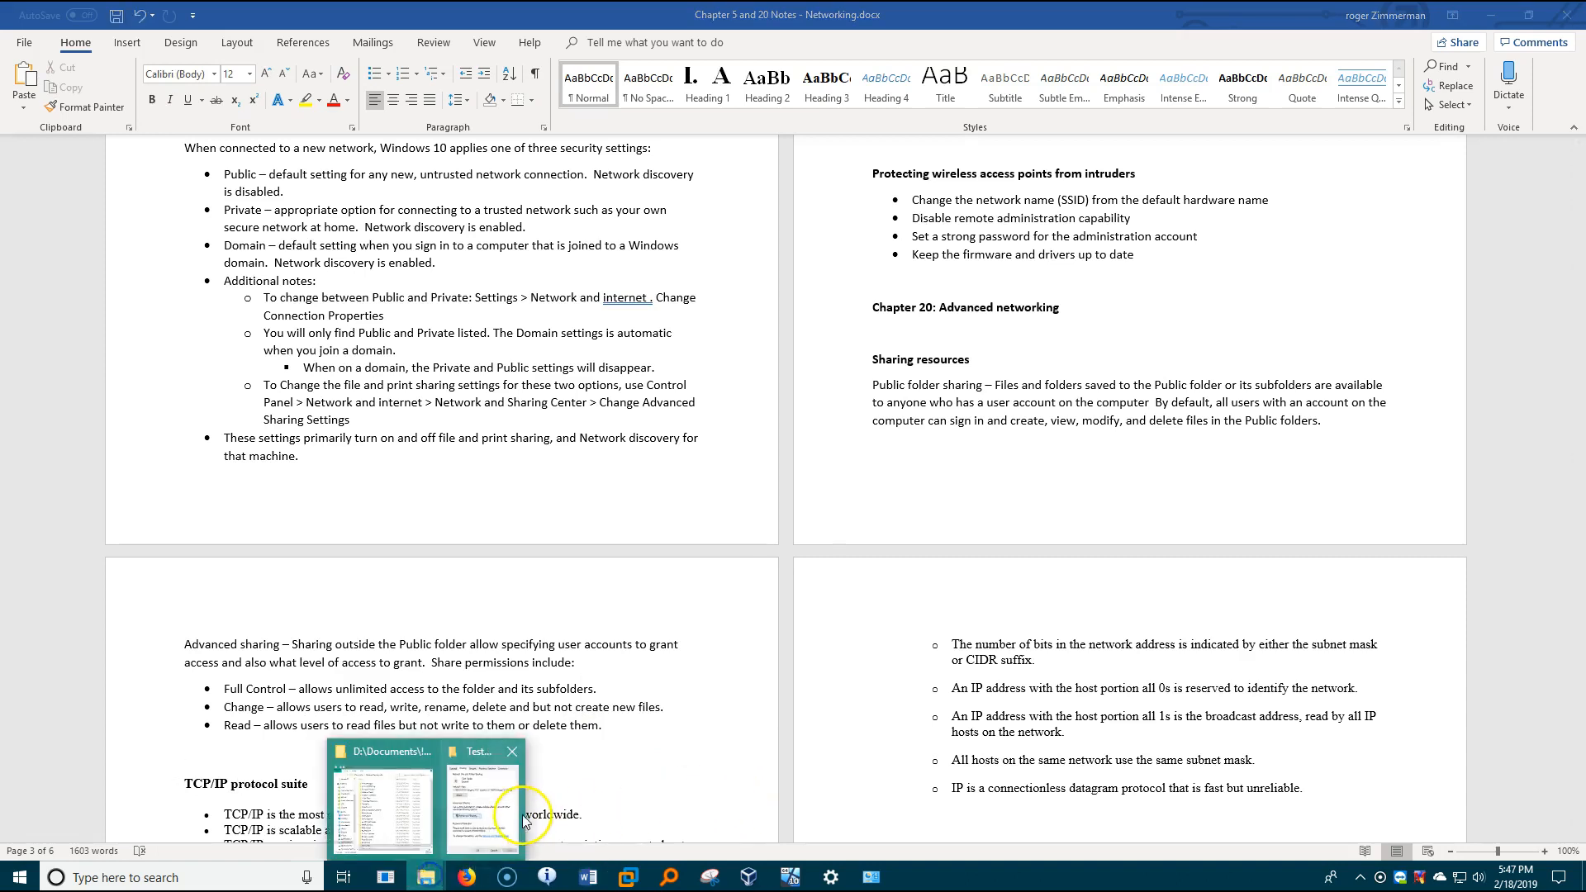
left_click(500, 820)
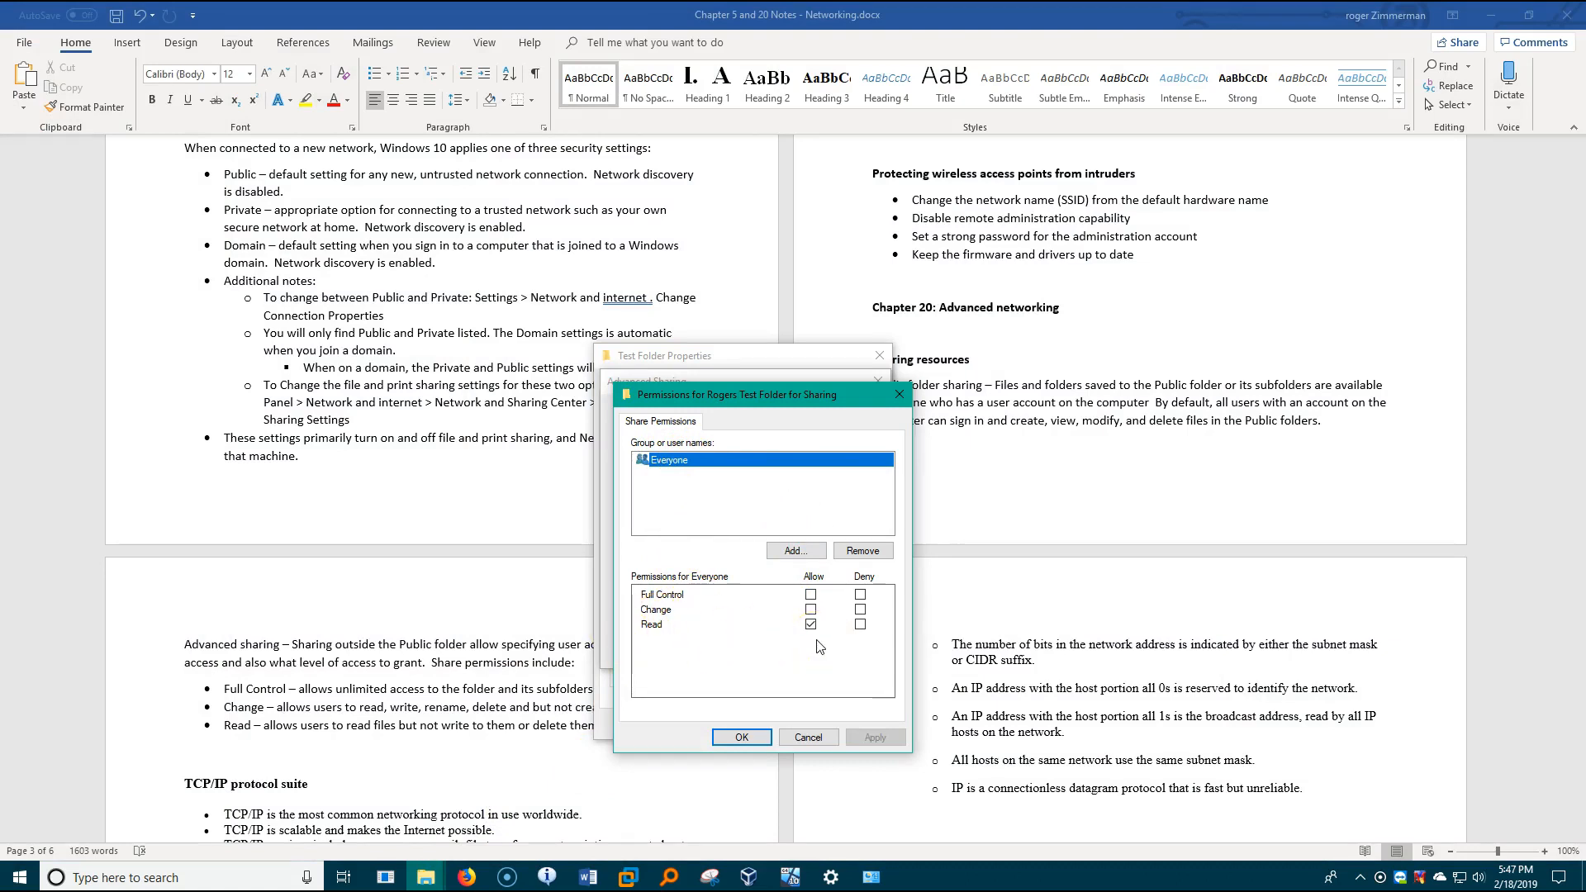
left_click(812, 552)
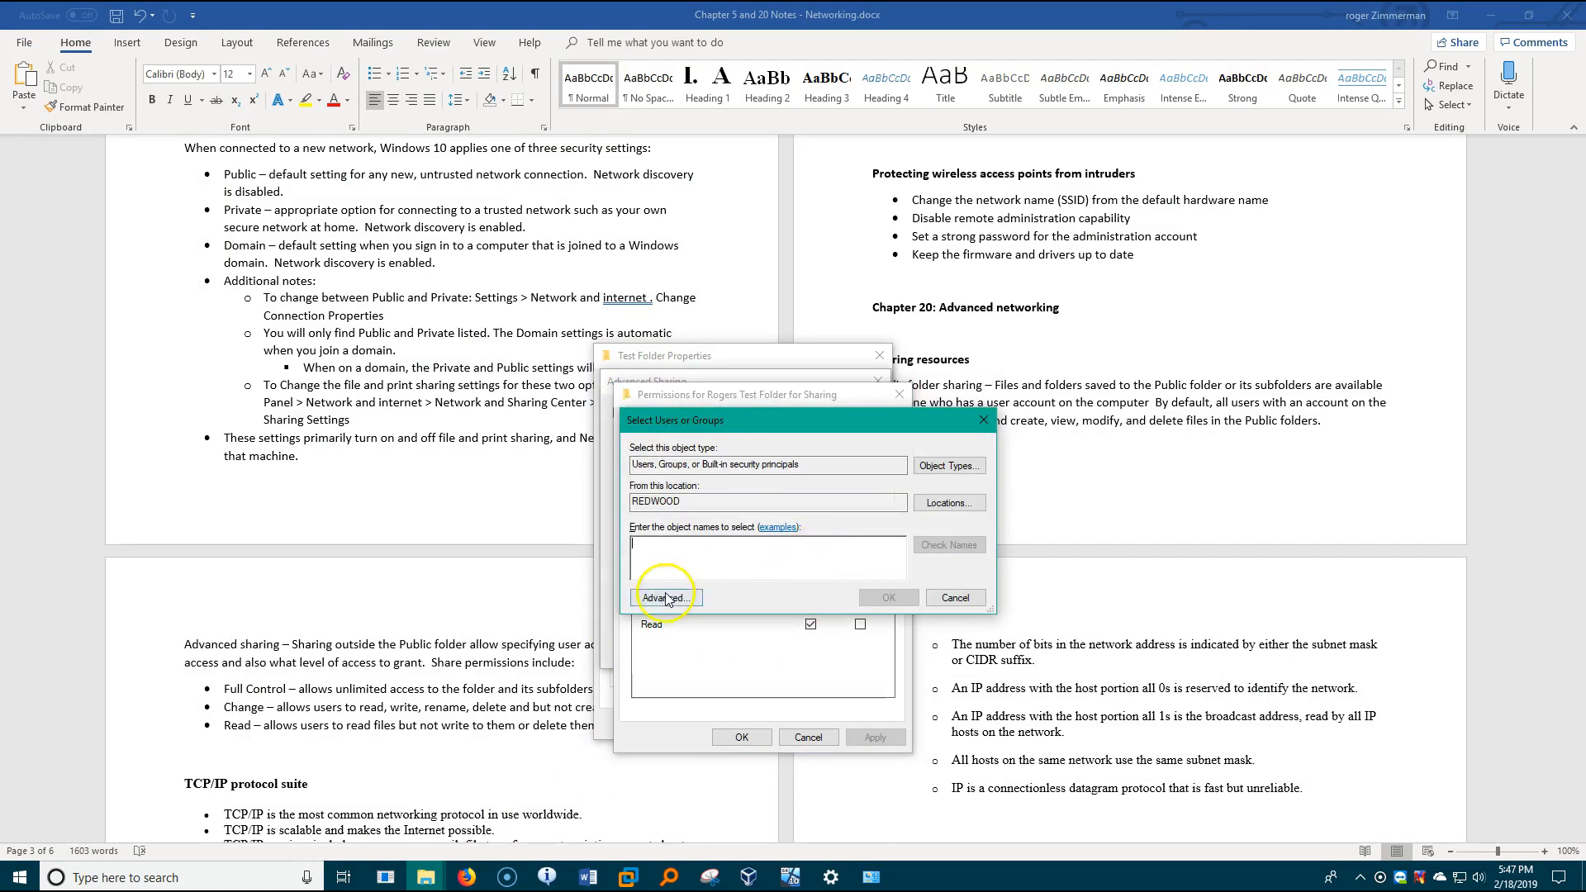
left_click(666, 597)
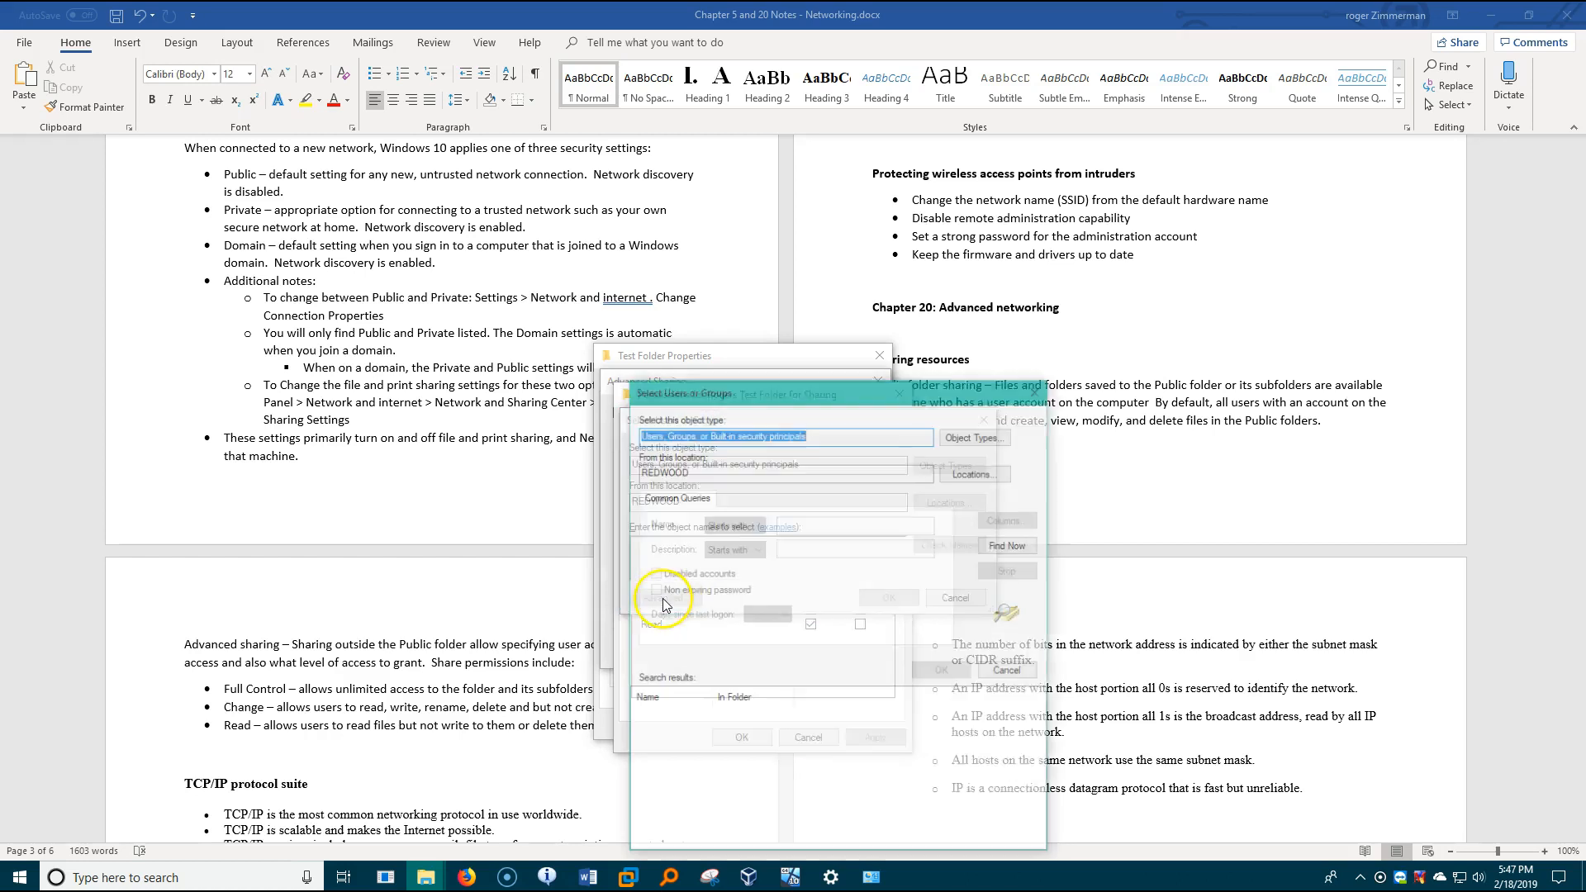
left_click(1015, 547)
left_click_drag(1044, 714, 1038, 807)
left_click(661, 799)
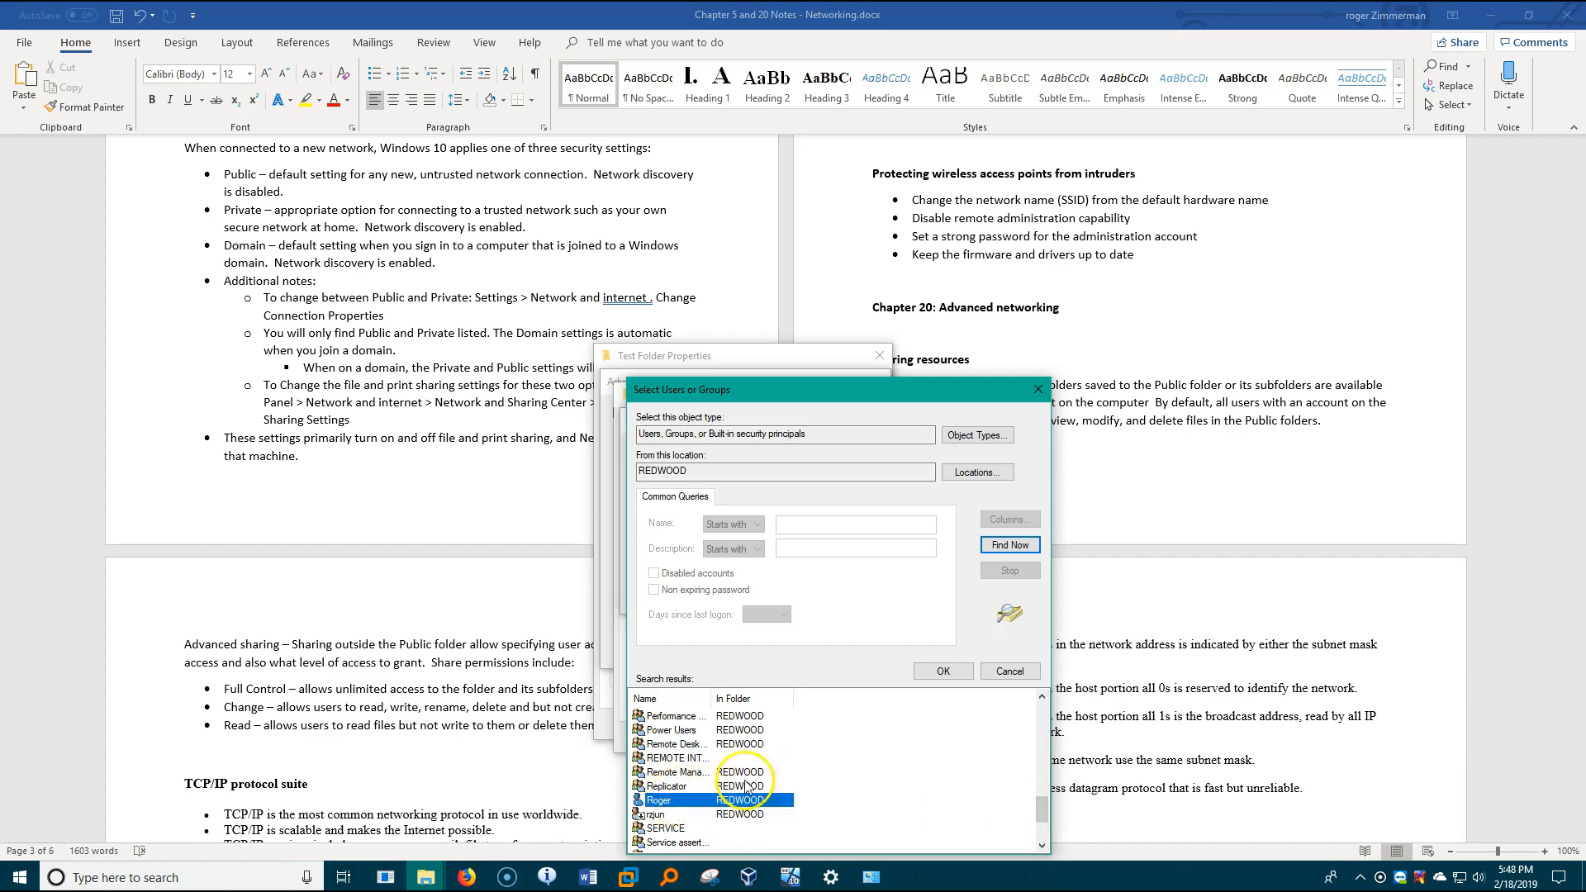
left_click(969, 668)
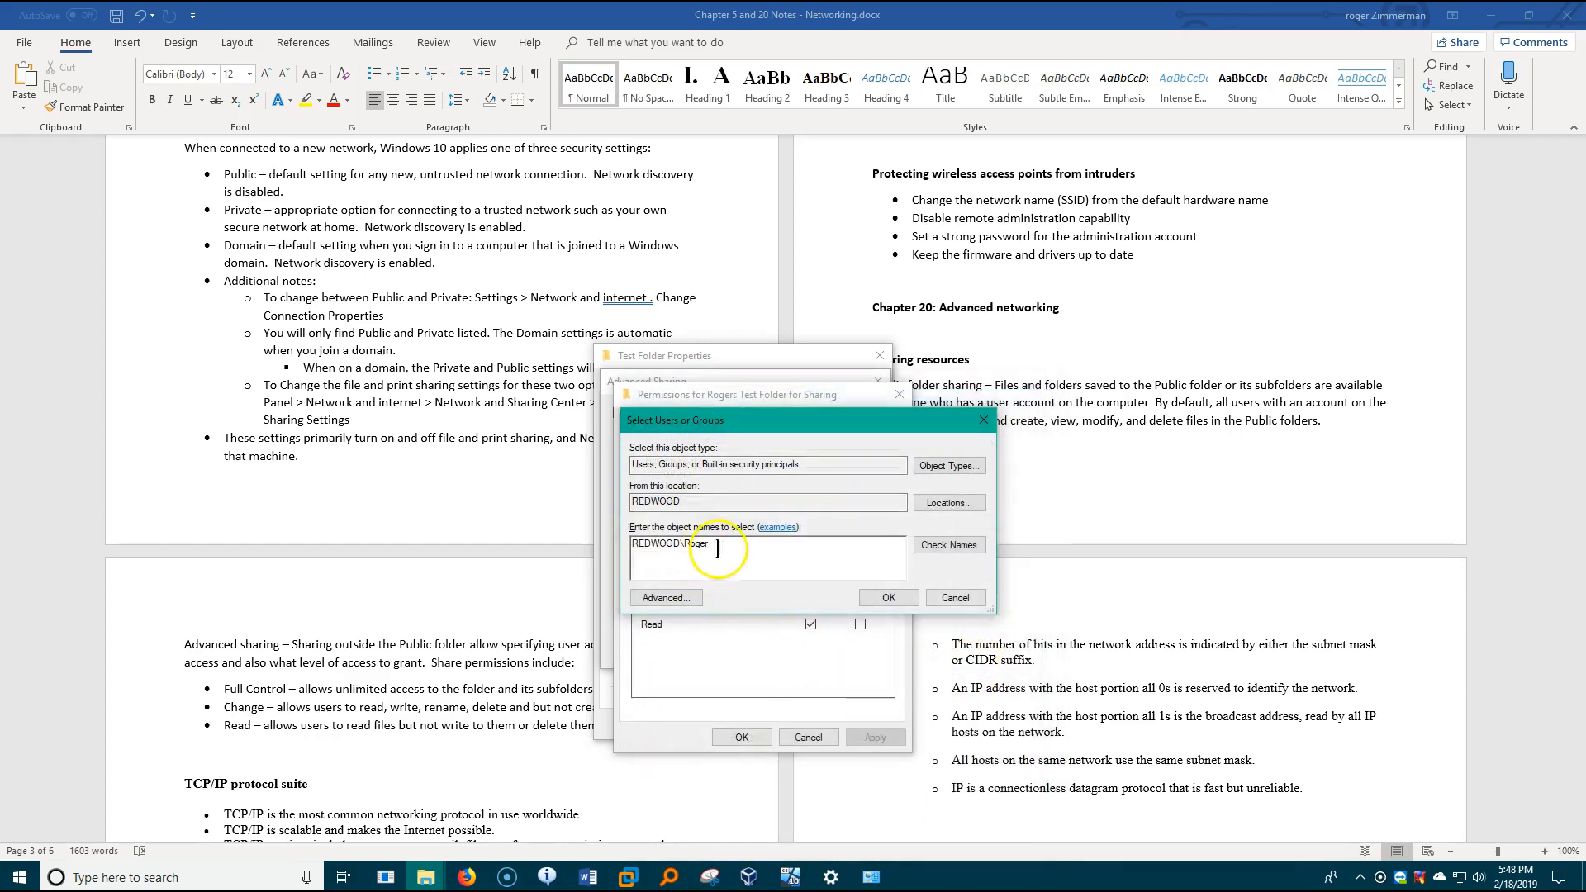
left_click(912, 603)
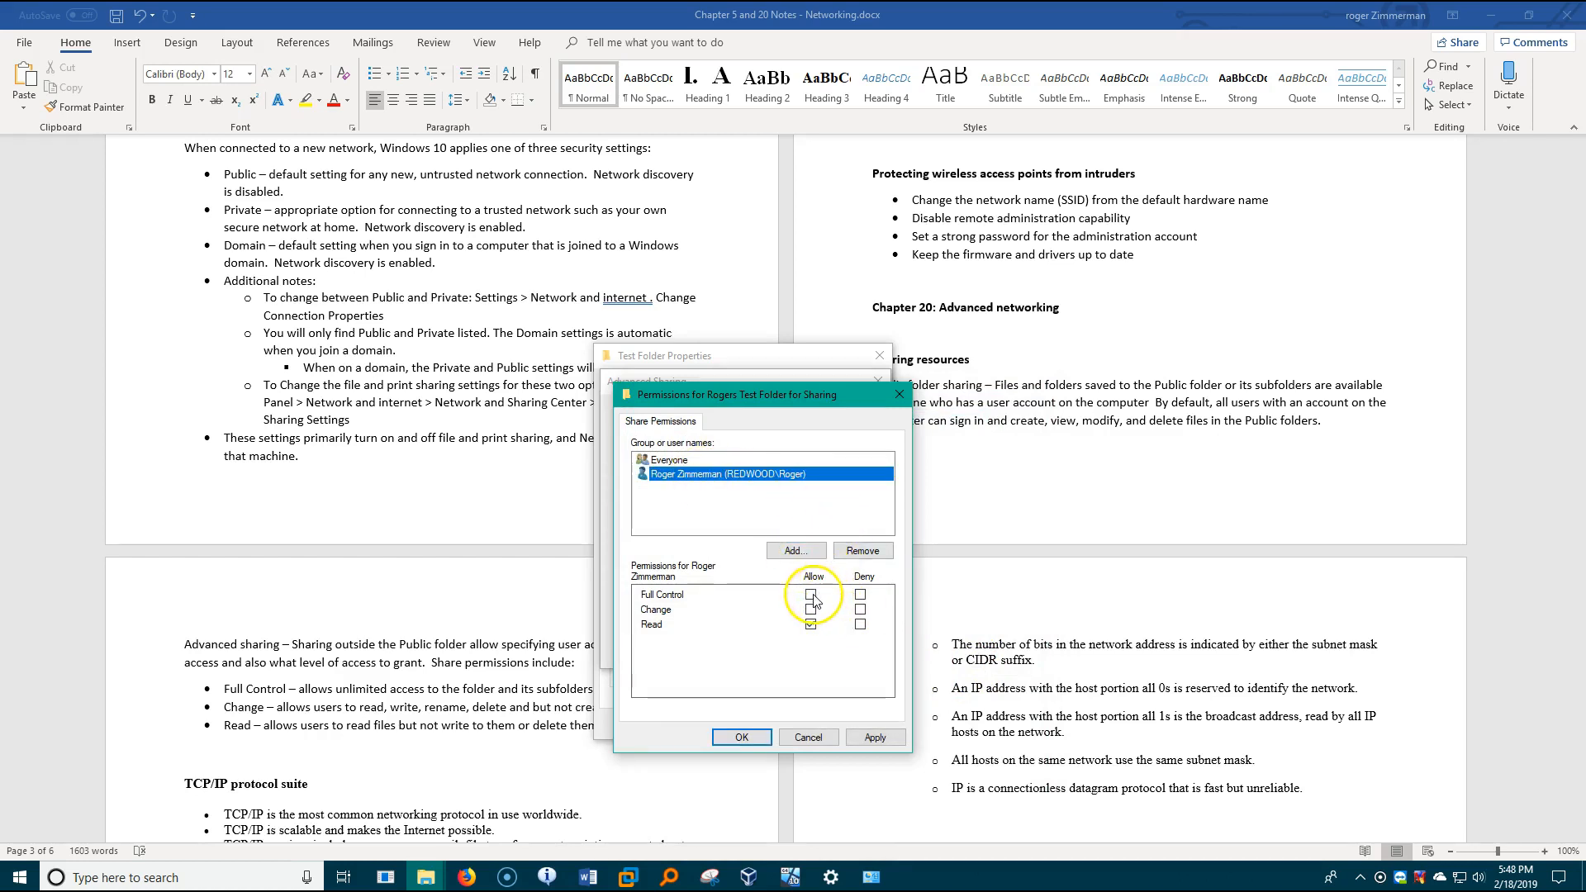
- Allow Full Control for the added user account, compare it with Everyone's permissions, and confirm the share permissions and advanced sharing settings
left_click(810, 594)
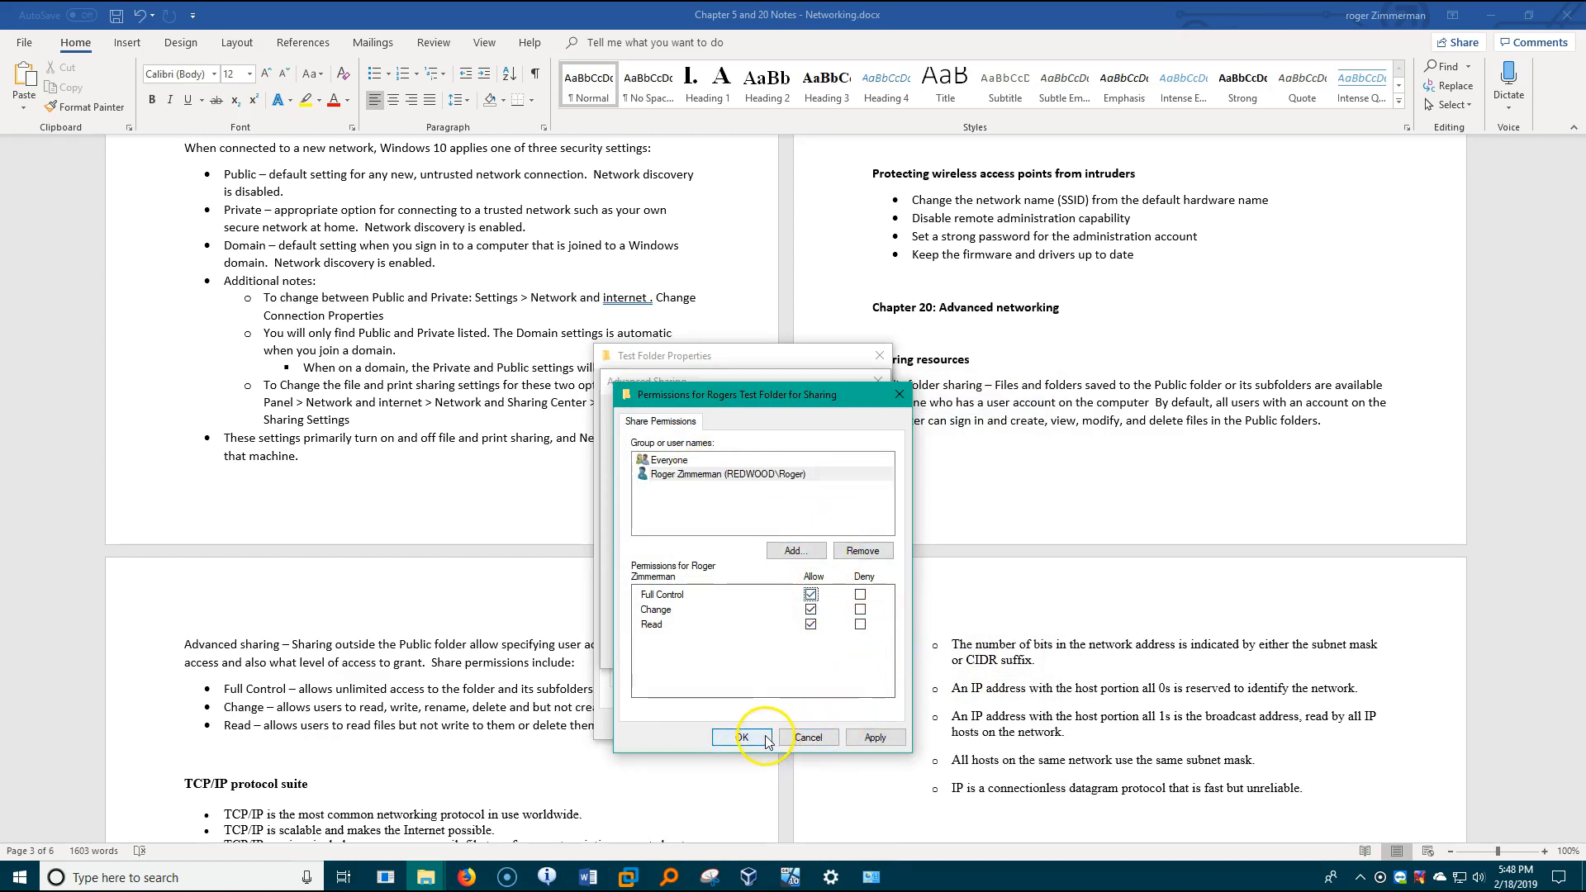
left_click(683, 460)
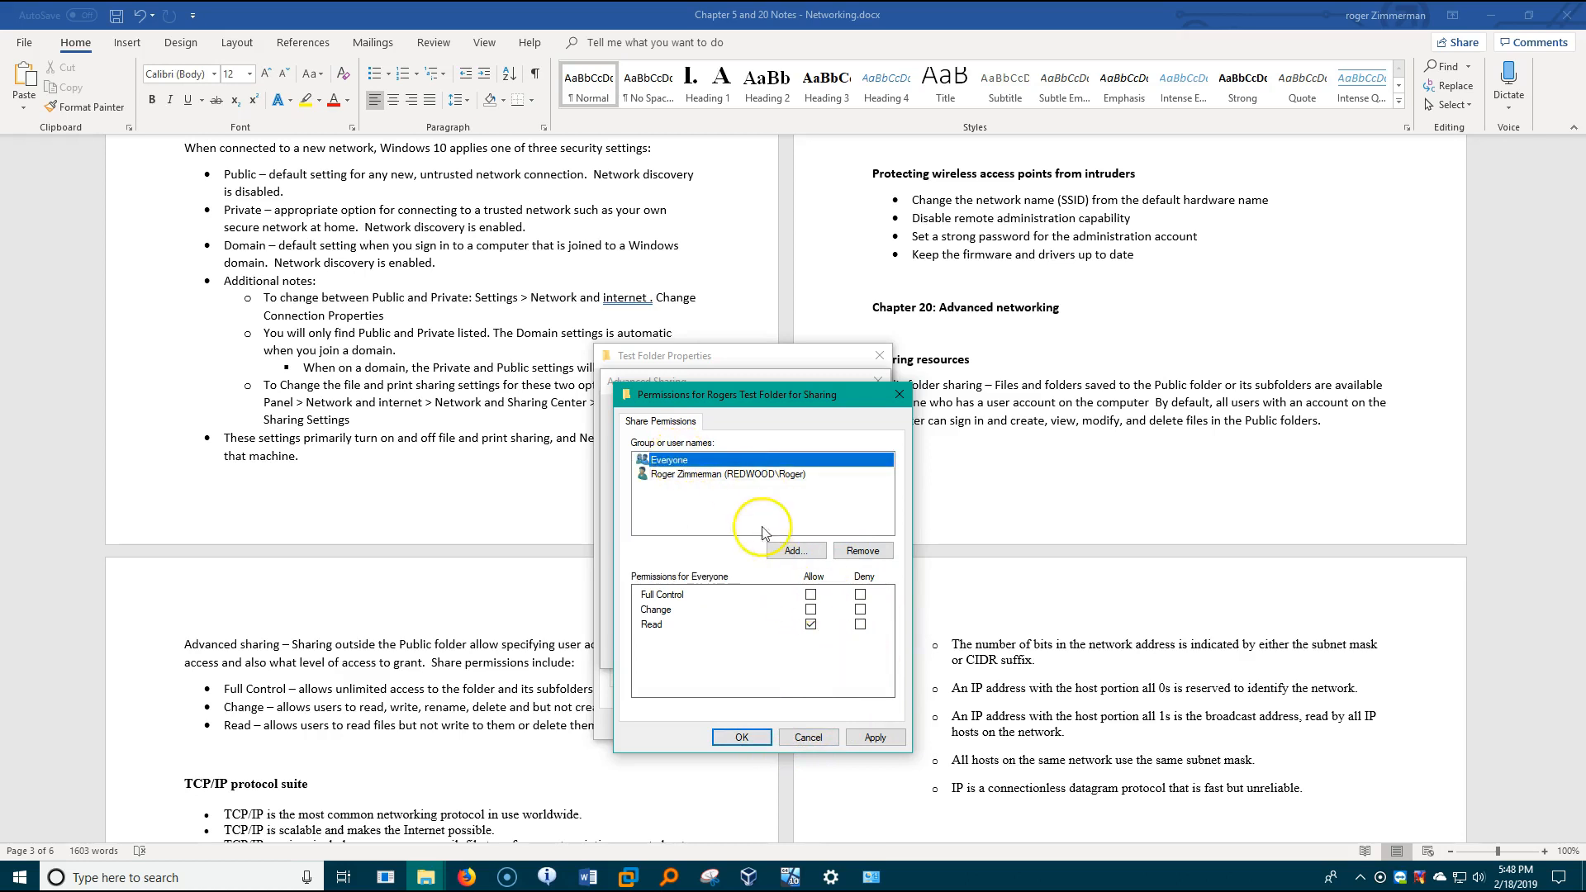
left_click(708, 475)
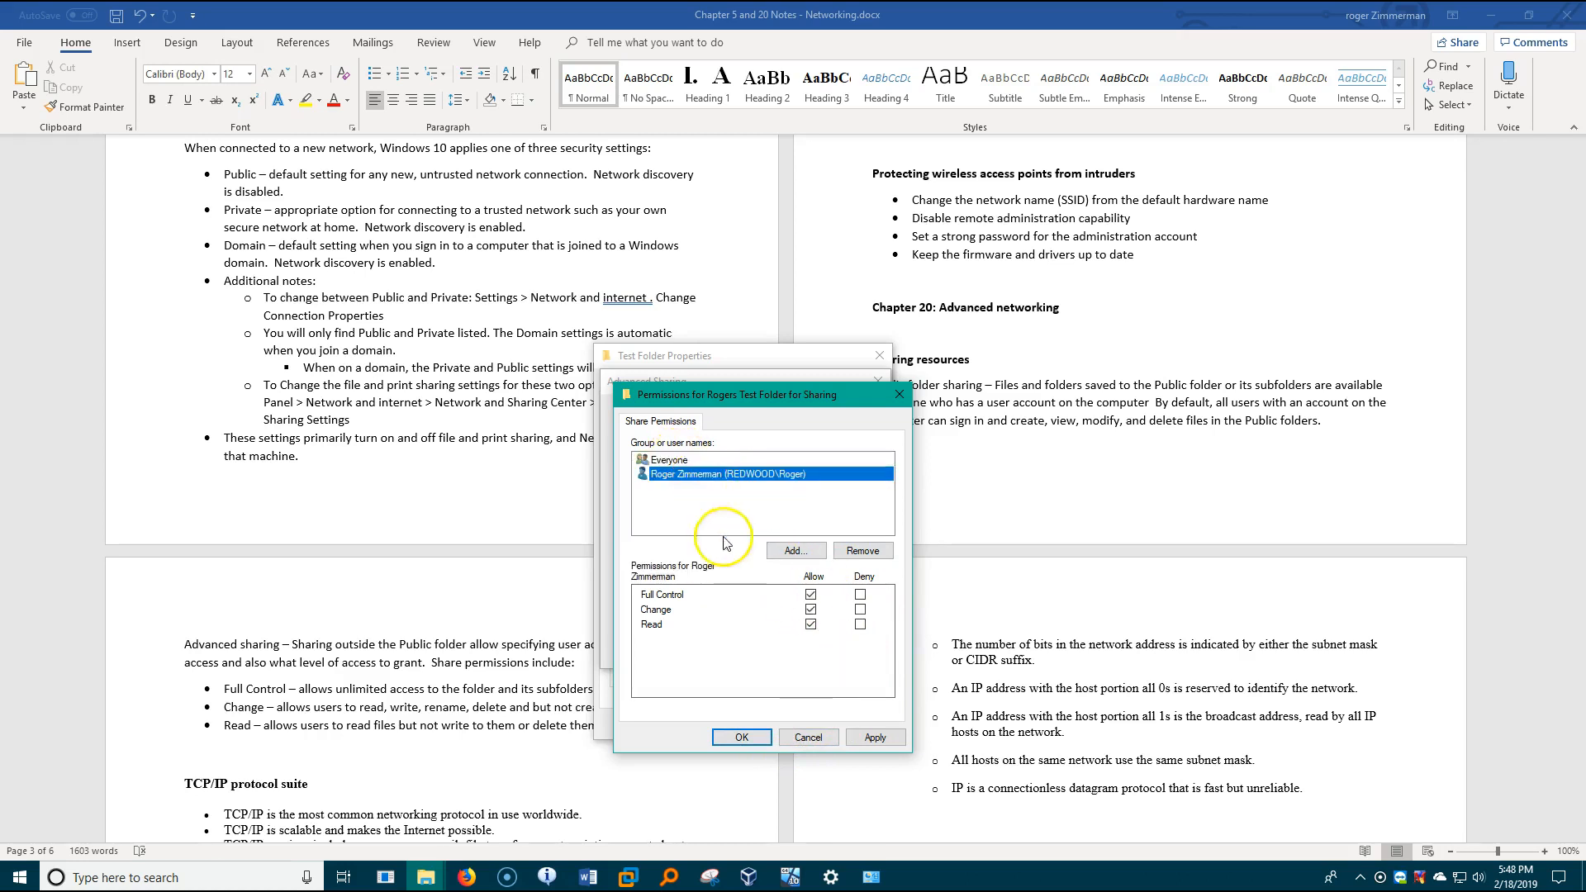
left_click(747, 737)
left_click(718, 729)
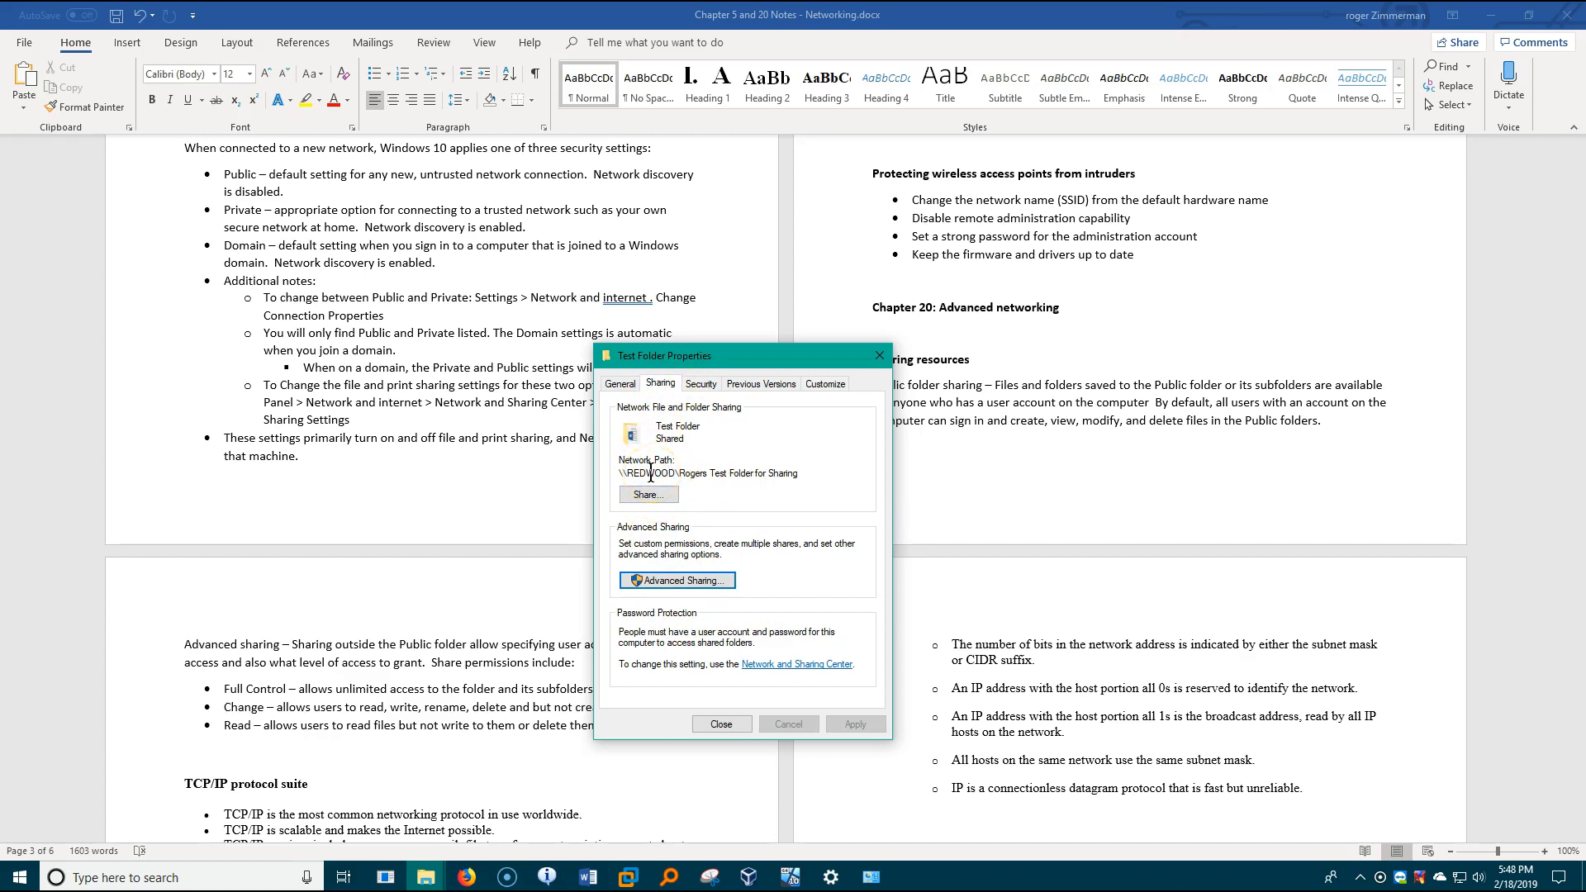
- Edit Test Folder's security permissions and add the Everyone group
left_click(700, 385)
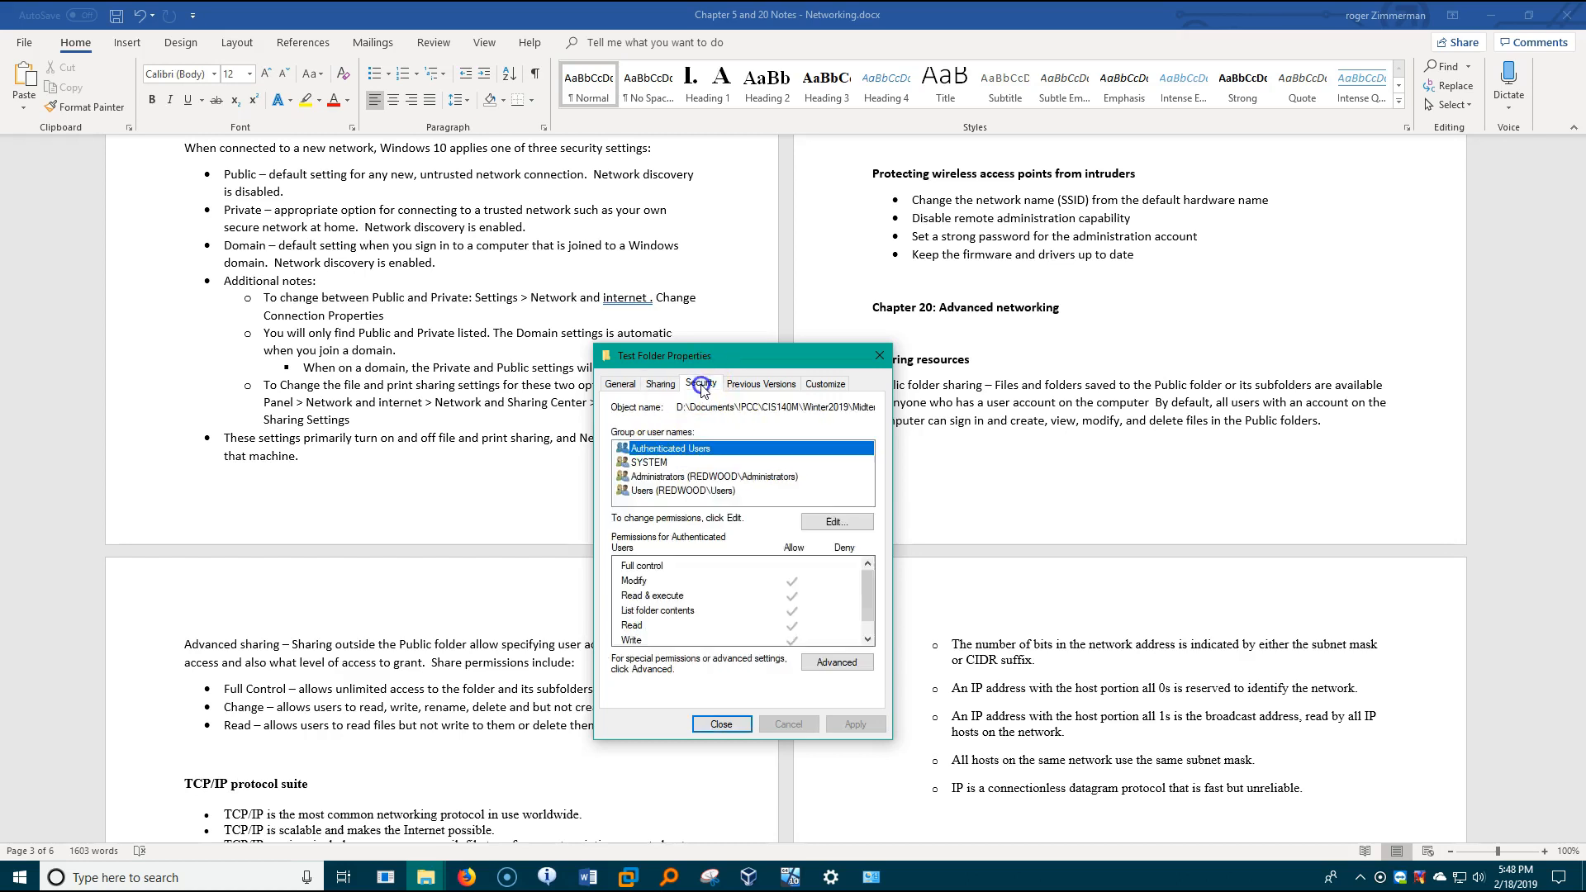
left_click(836, 522)
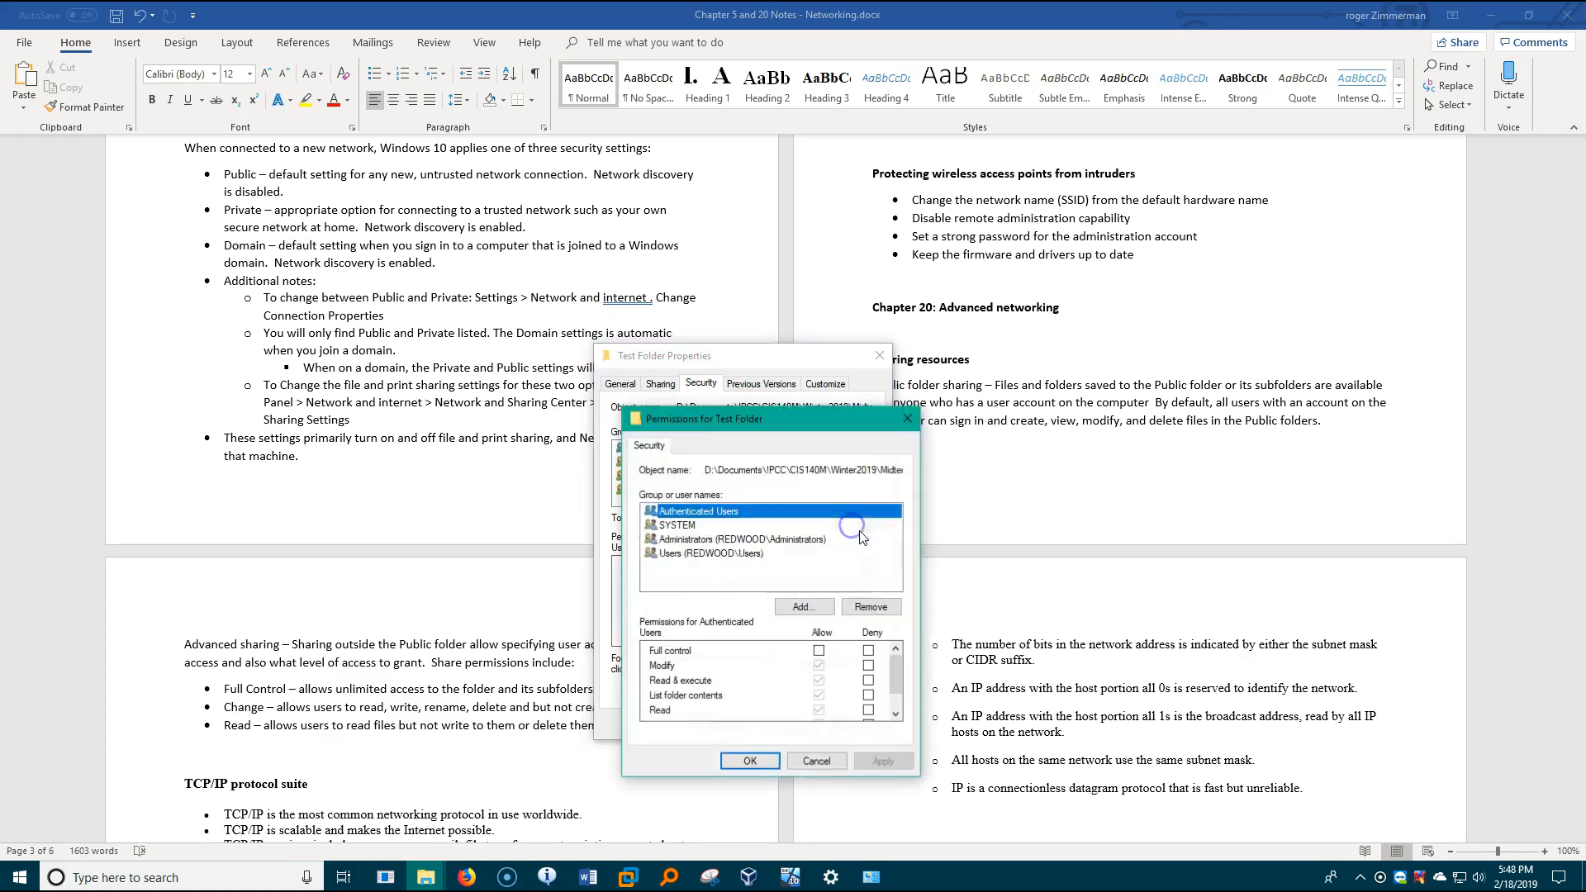
left_click(823, 611)
type("everyone")
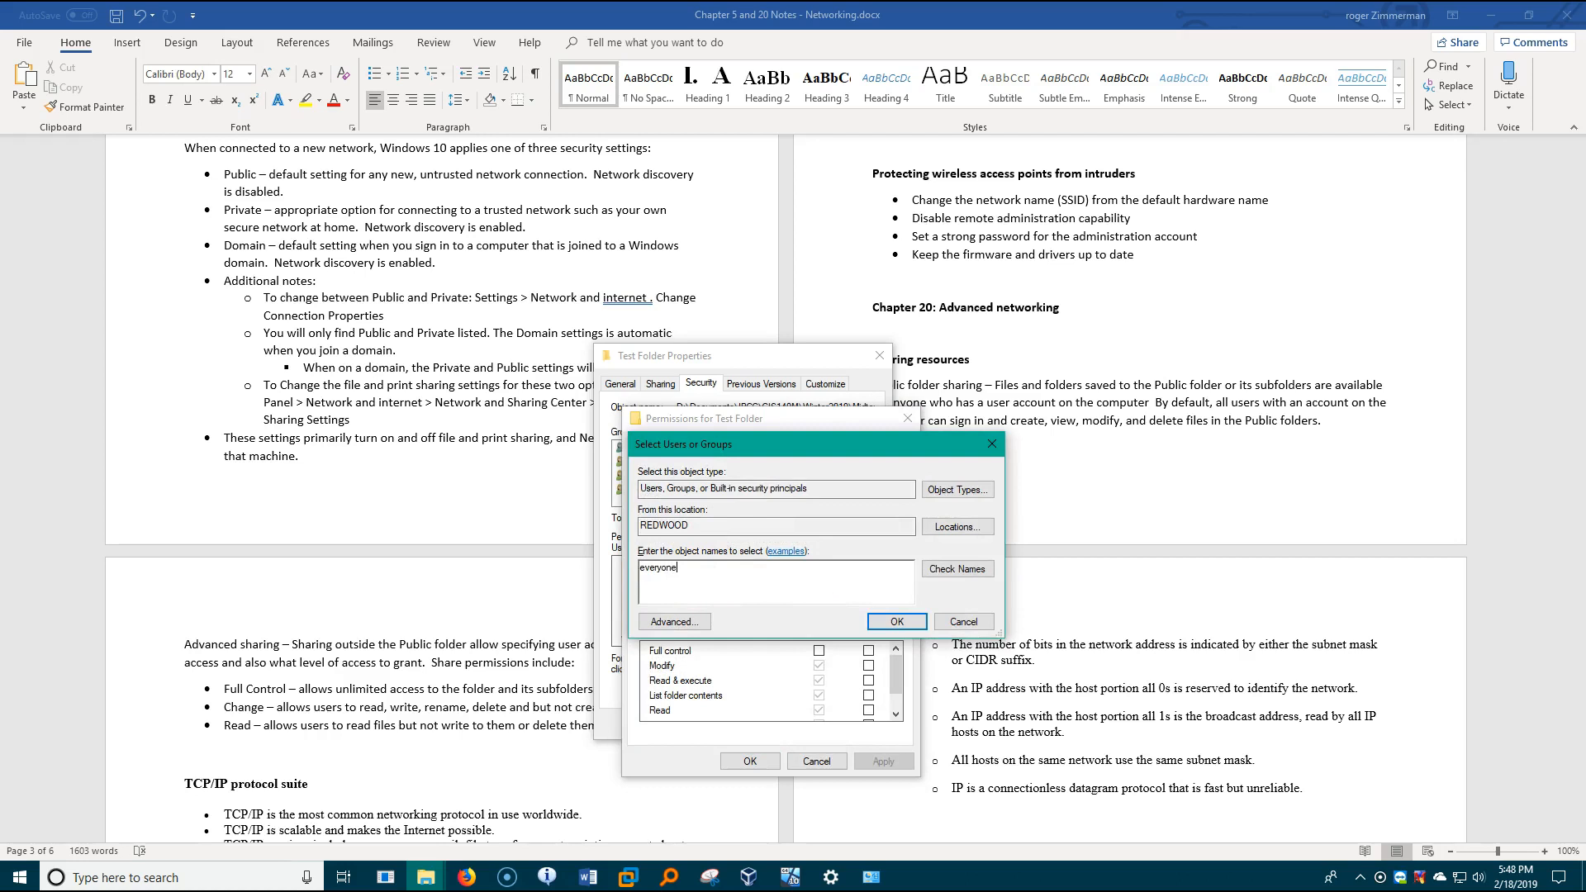
left_click(897, 621)
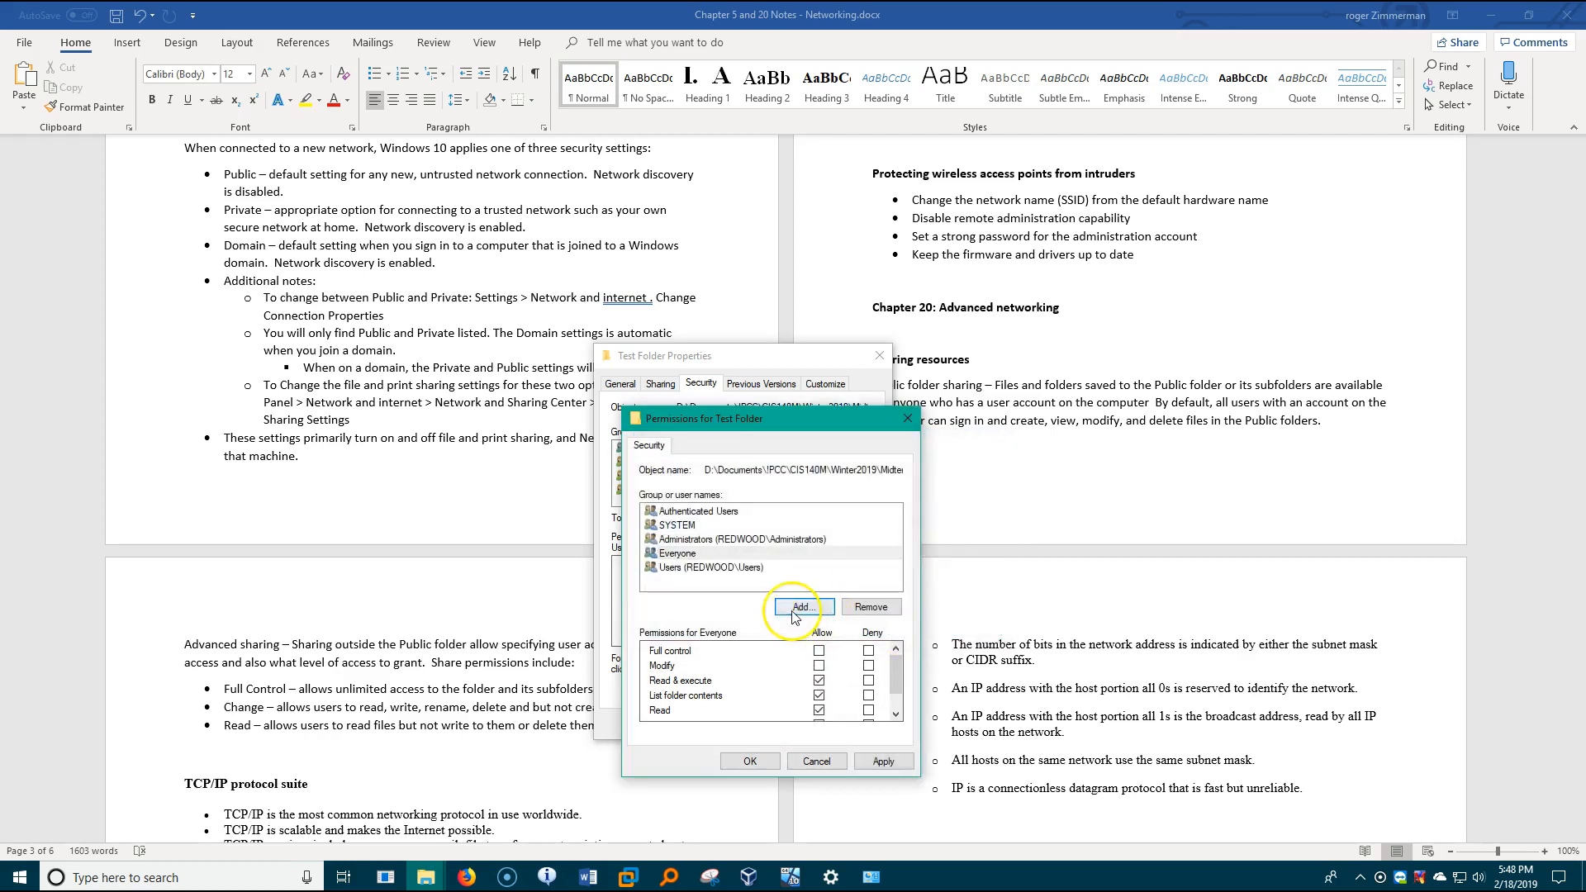
- Remove the Read & execute allowance from Everyone in Test Folder's security permissions and confirm the permissions
left_click(677, 553)
left_click_drag(895, 672, 895, 682)
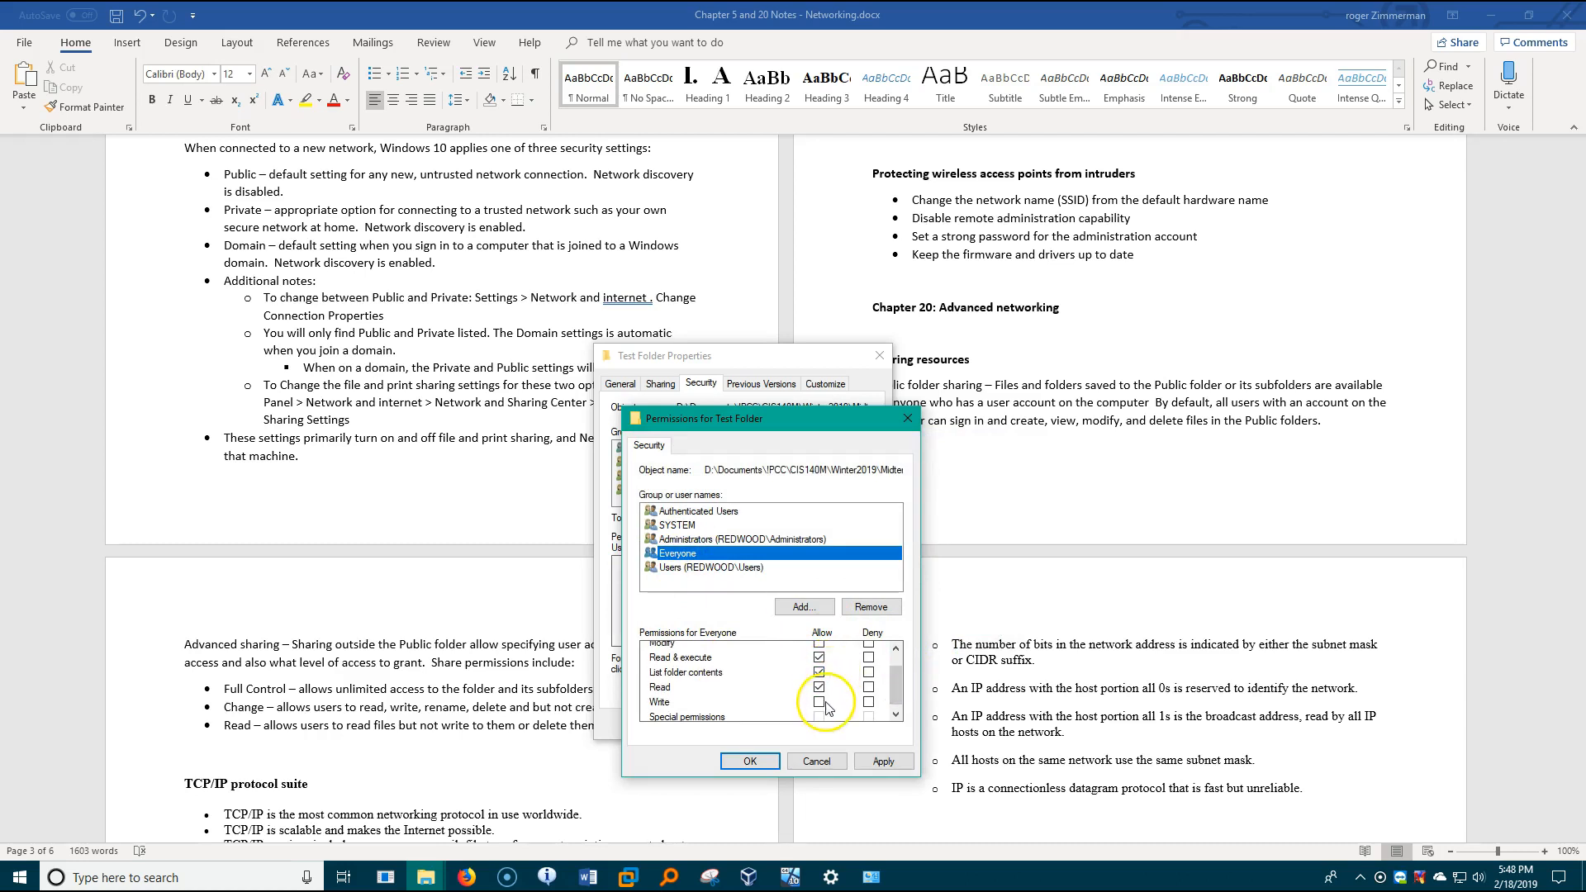
left_click(819, 658)
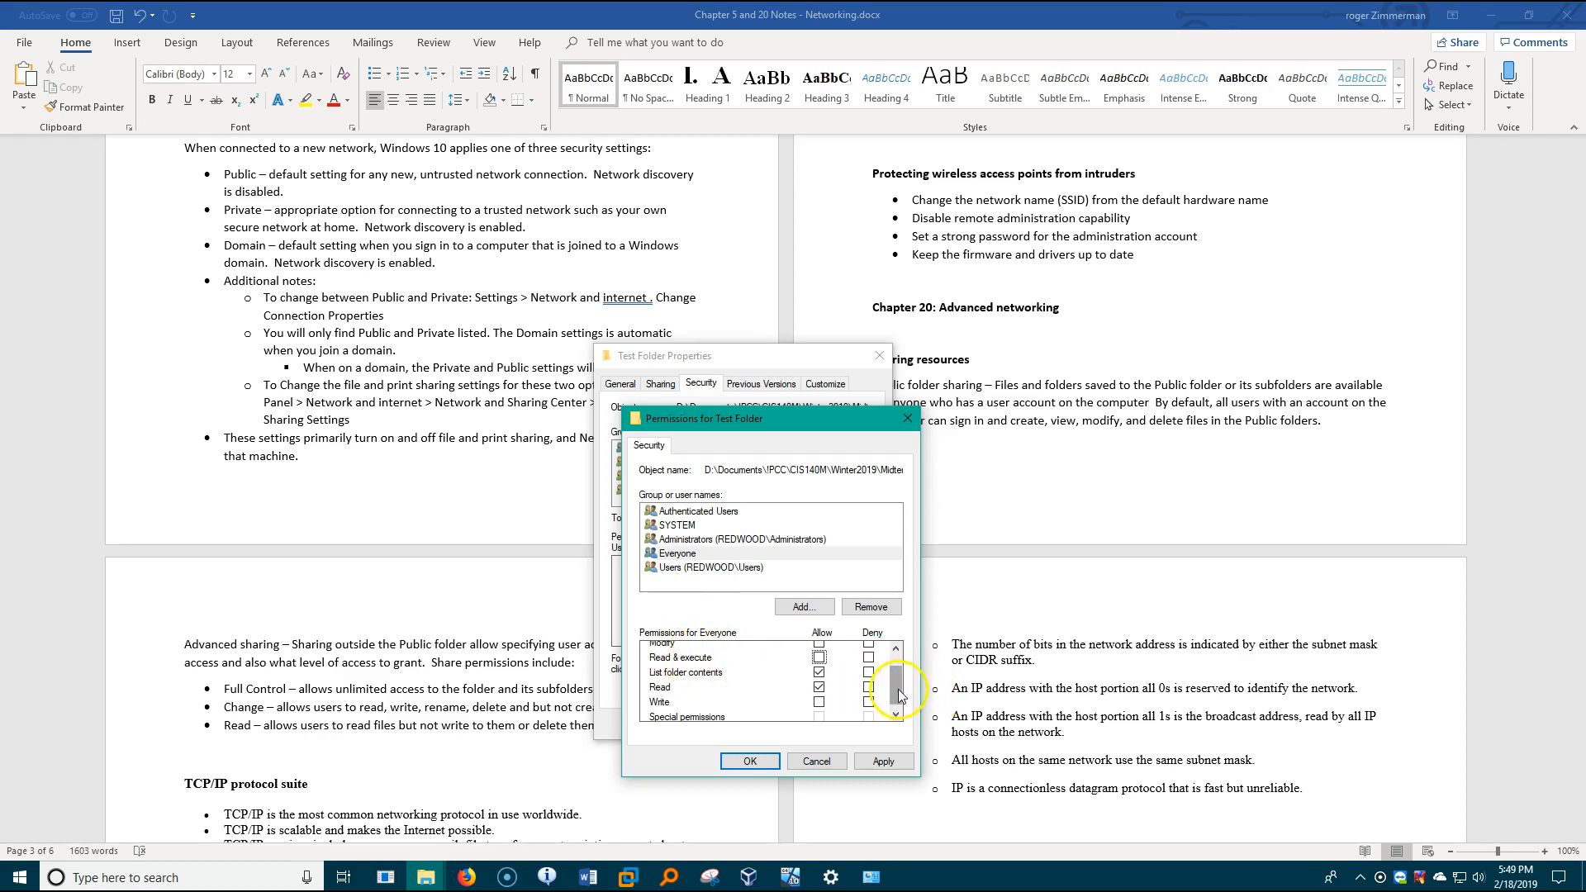
left_click(752, 760)
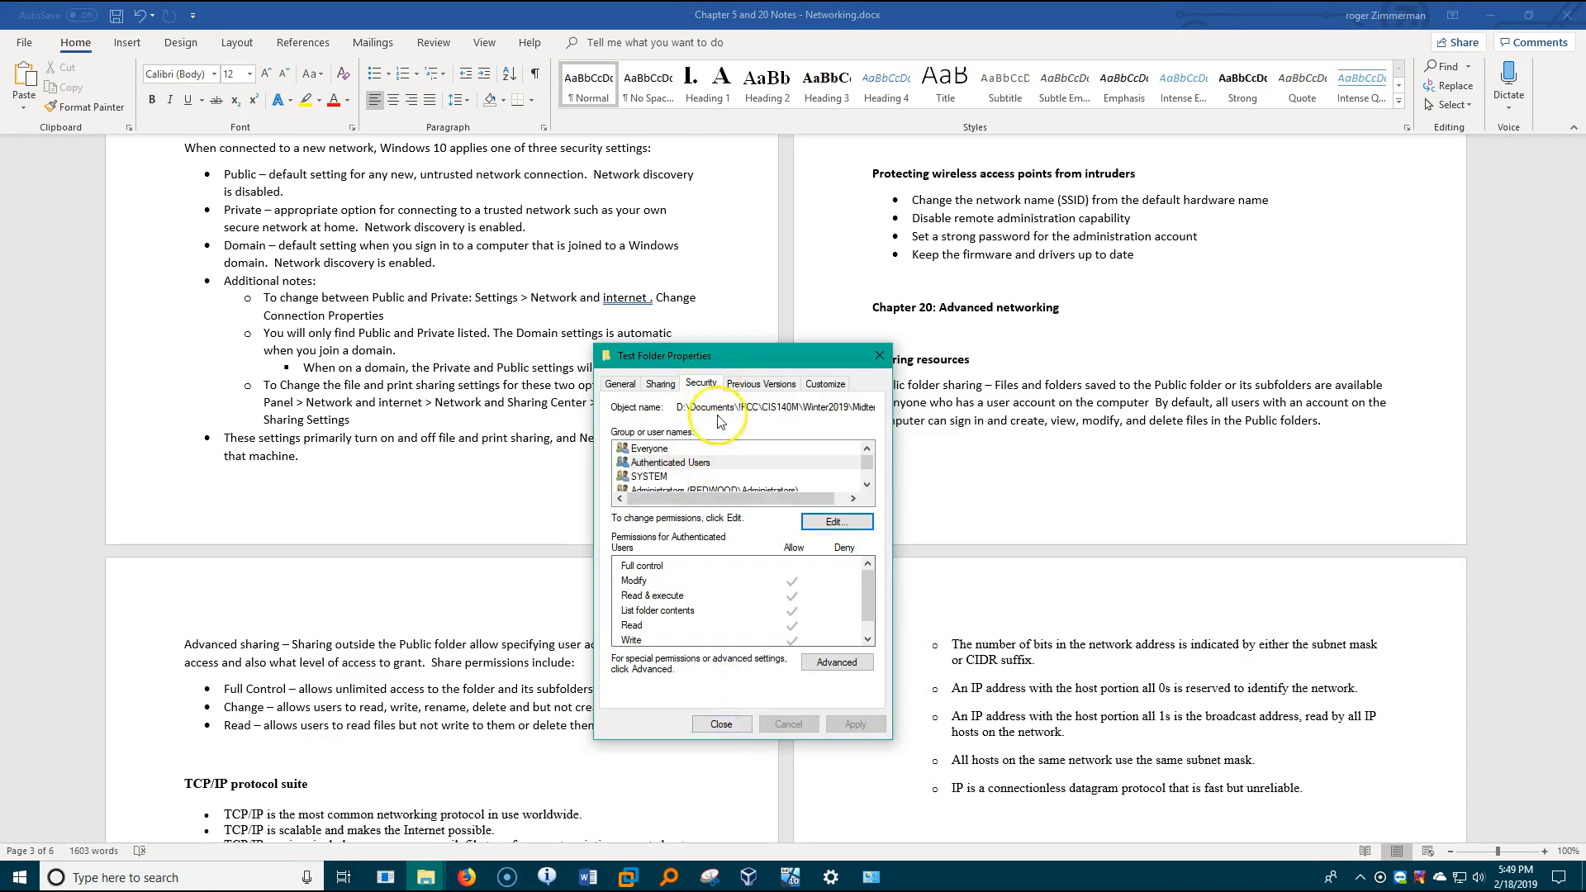
- Compare Test Folder's network sharing settings with its security settings
left_click(660, 384)
left_click(711, 385)
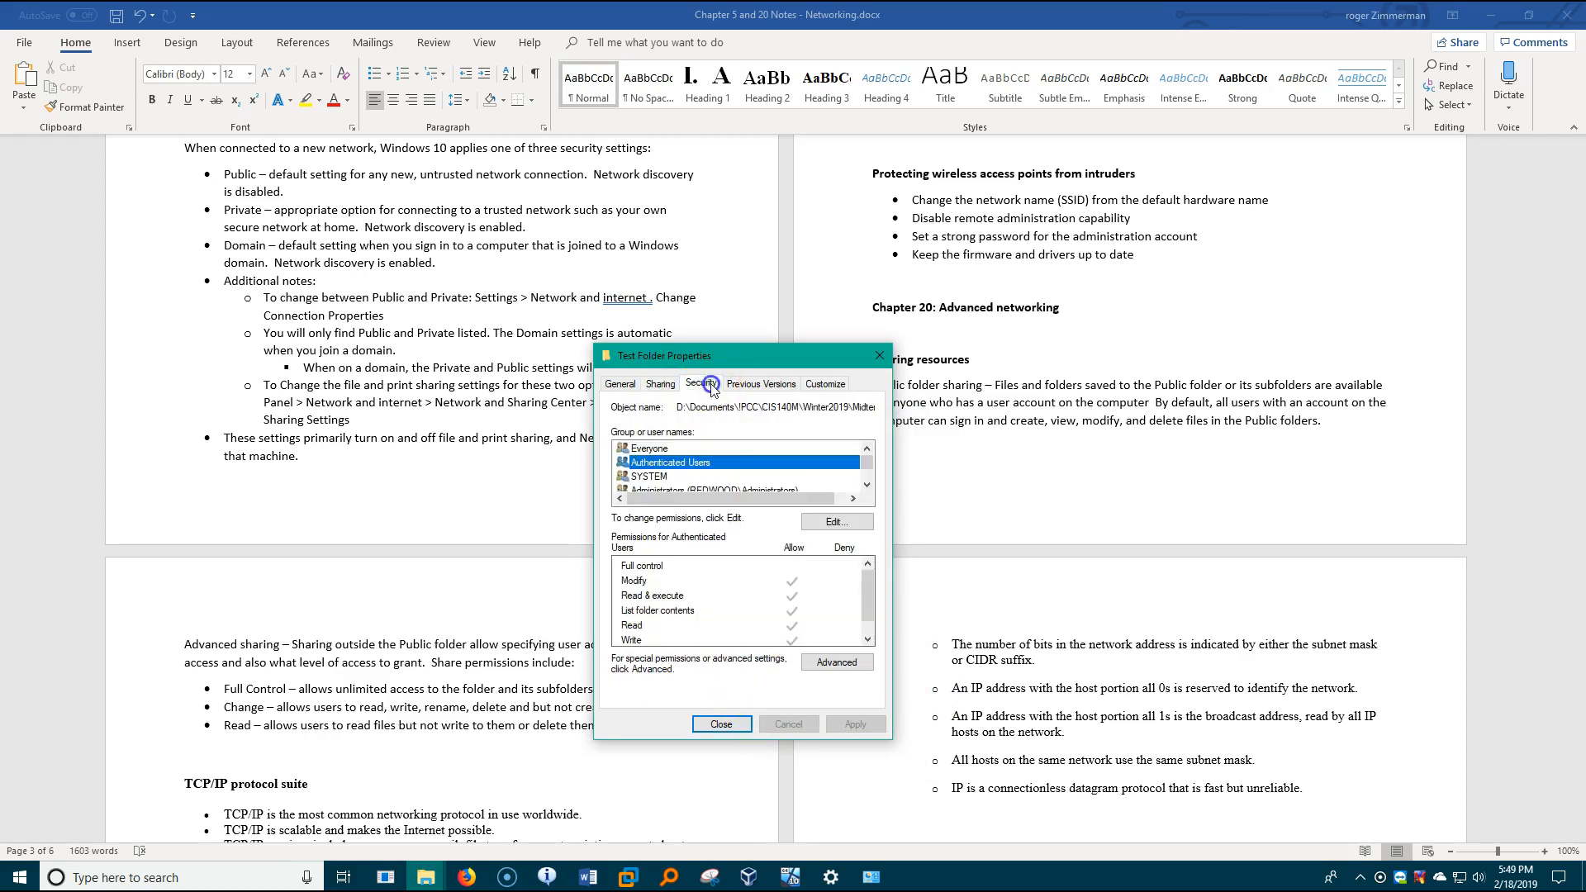
left_click(673, 385)
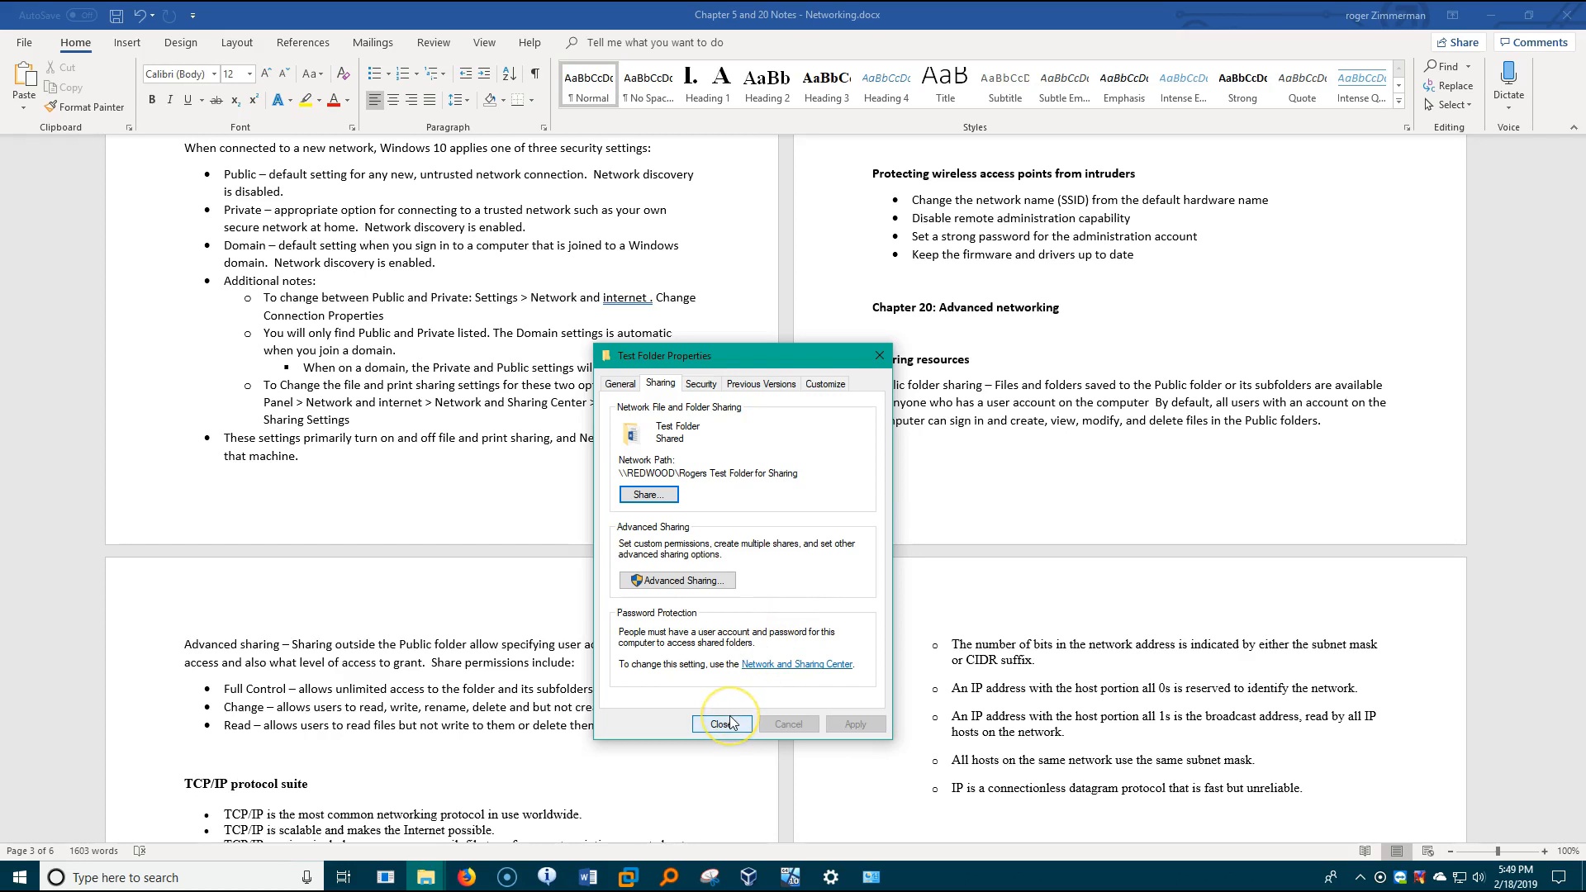
- Edit Test Folder's security permissions to allow Everyone Full control and confirm the change
left_click(702, 384)
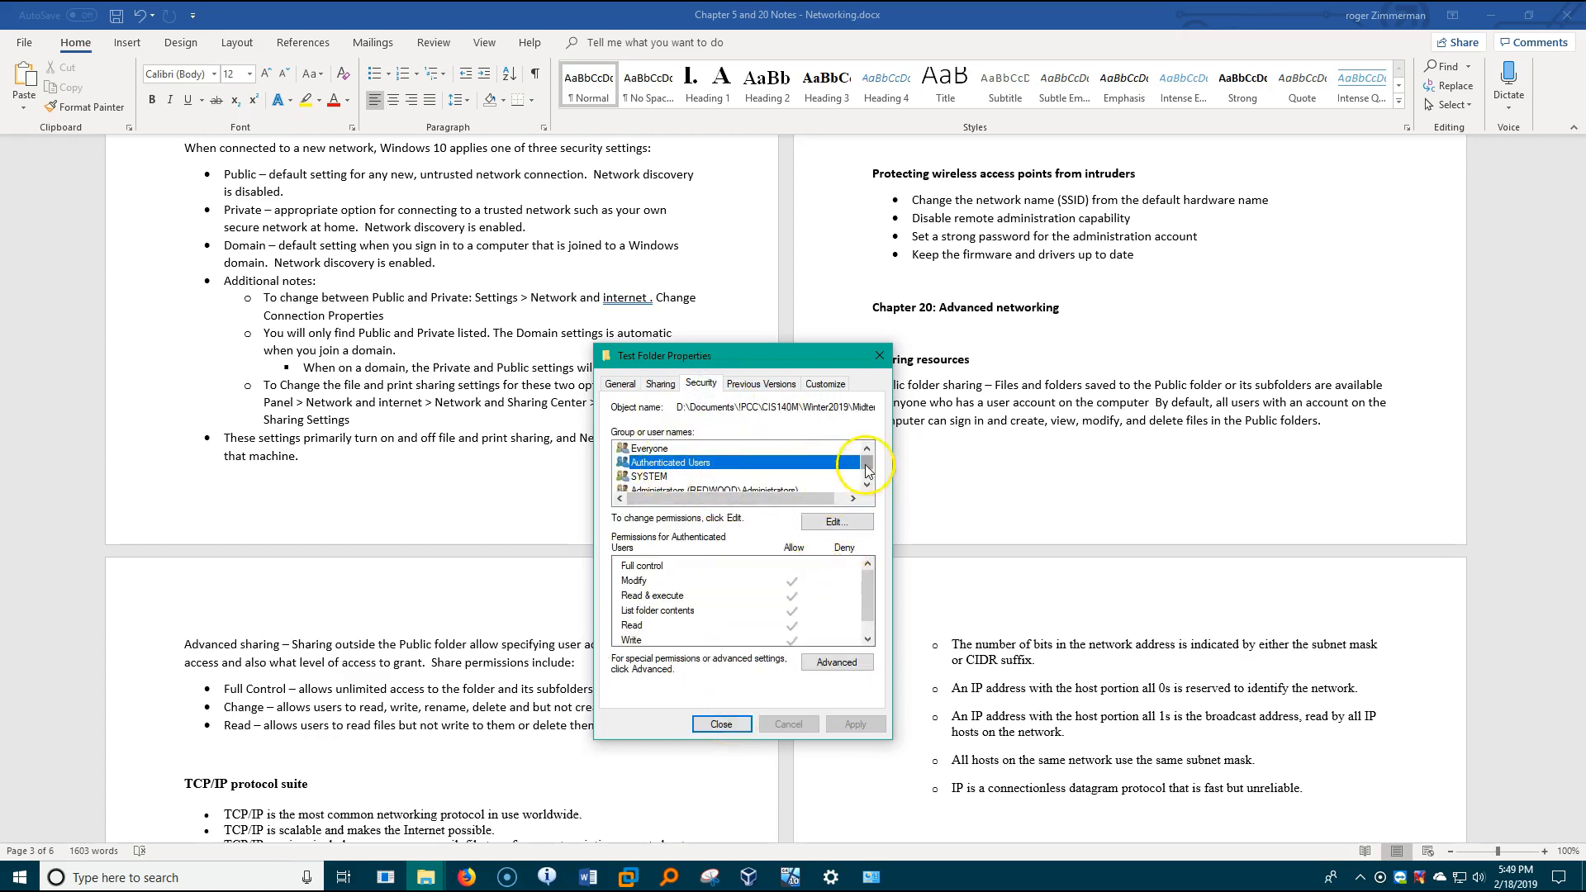
left_click(670, 450)
left_click(837, 522)
left_click(819, 650)
left_click(760, 759)
left_click(741, 729)
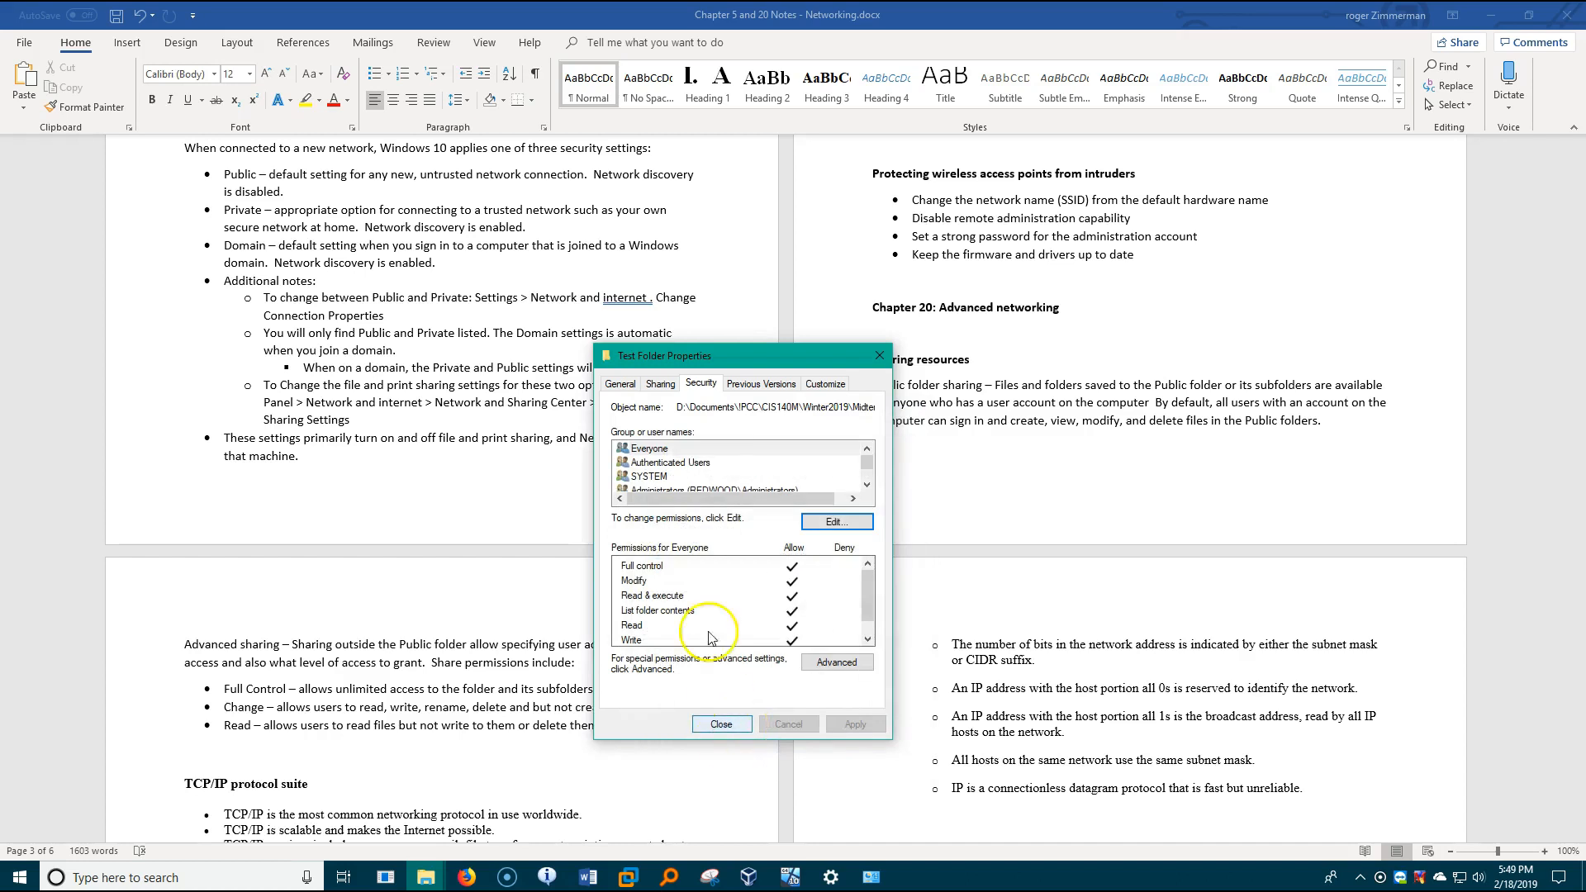
- Review Everyone's share permissions in Test Folder's advanced sharing settings, and close the folder's properties without further changes
left_click(660, 385)
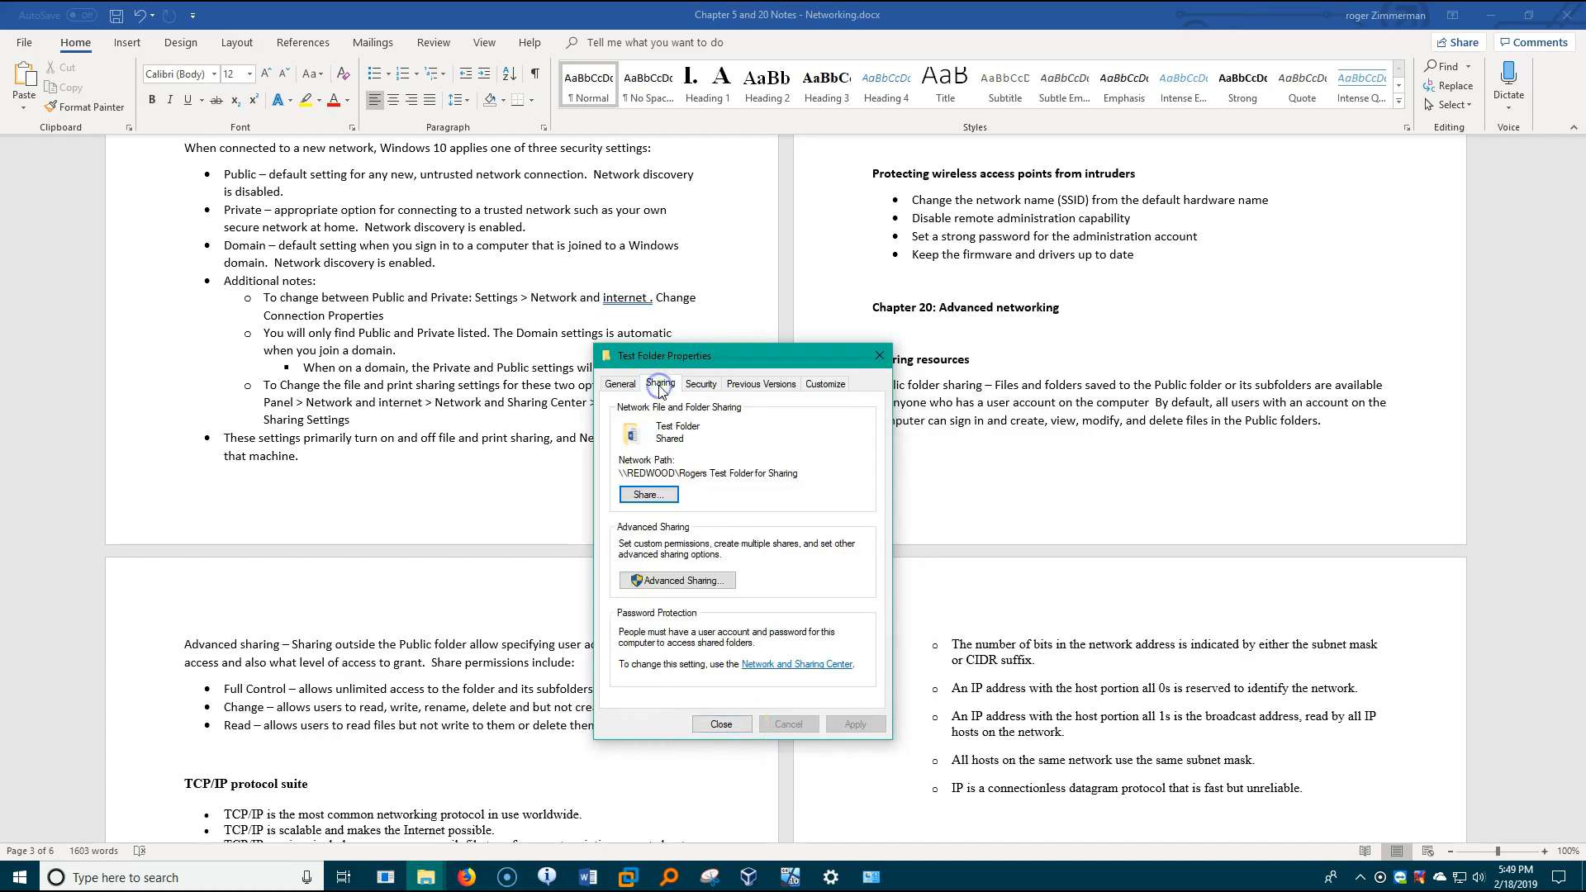
left_click(710, 581)
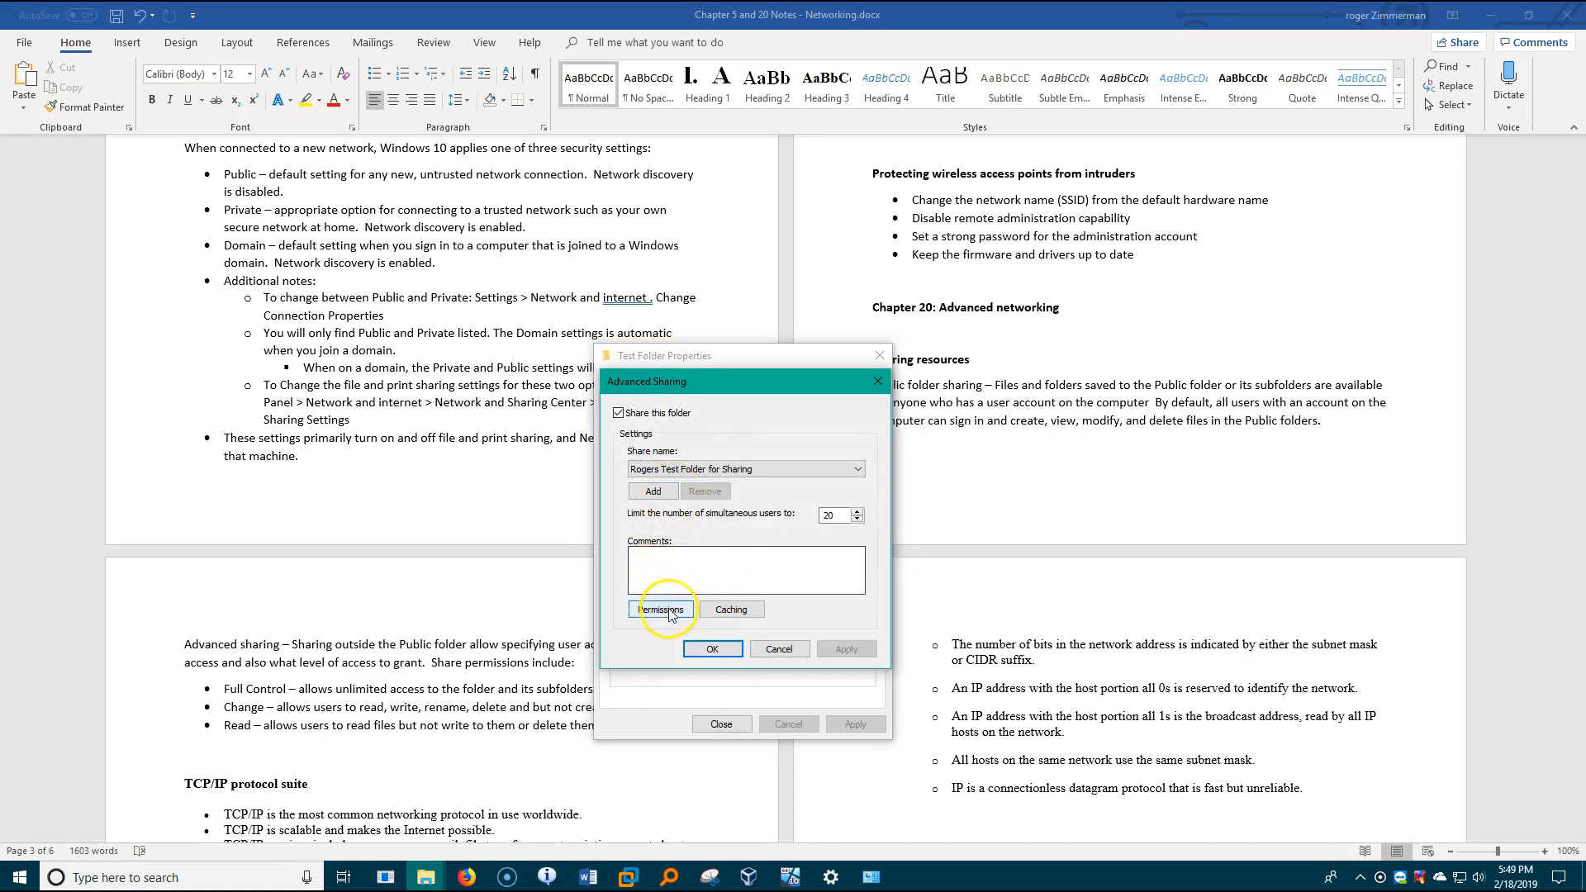
left_click(665, 611)
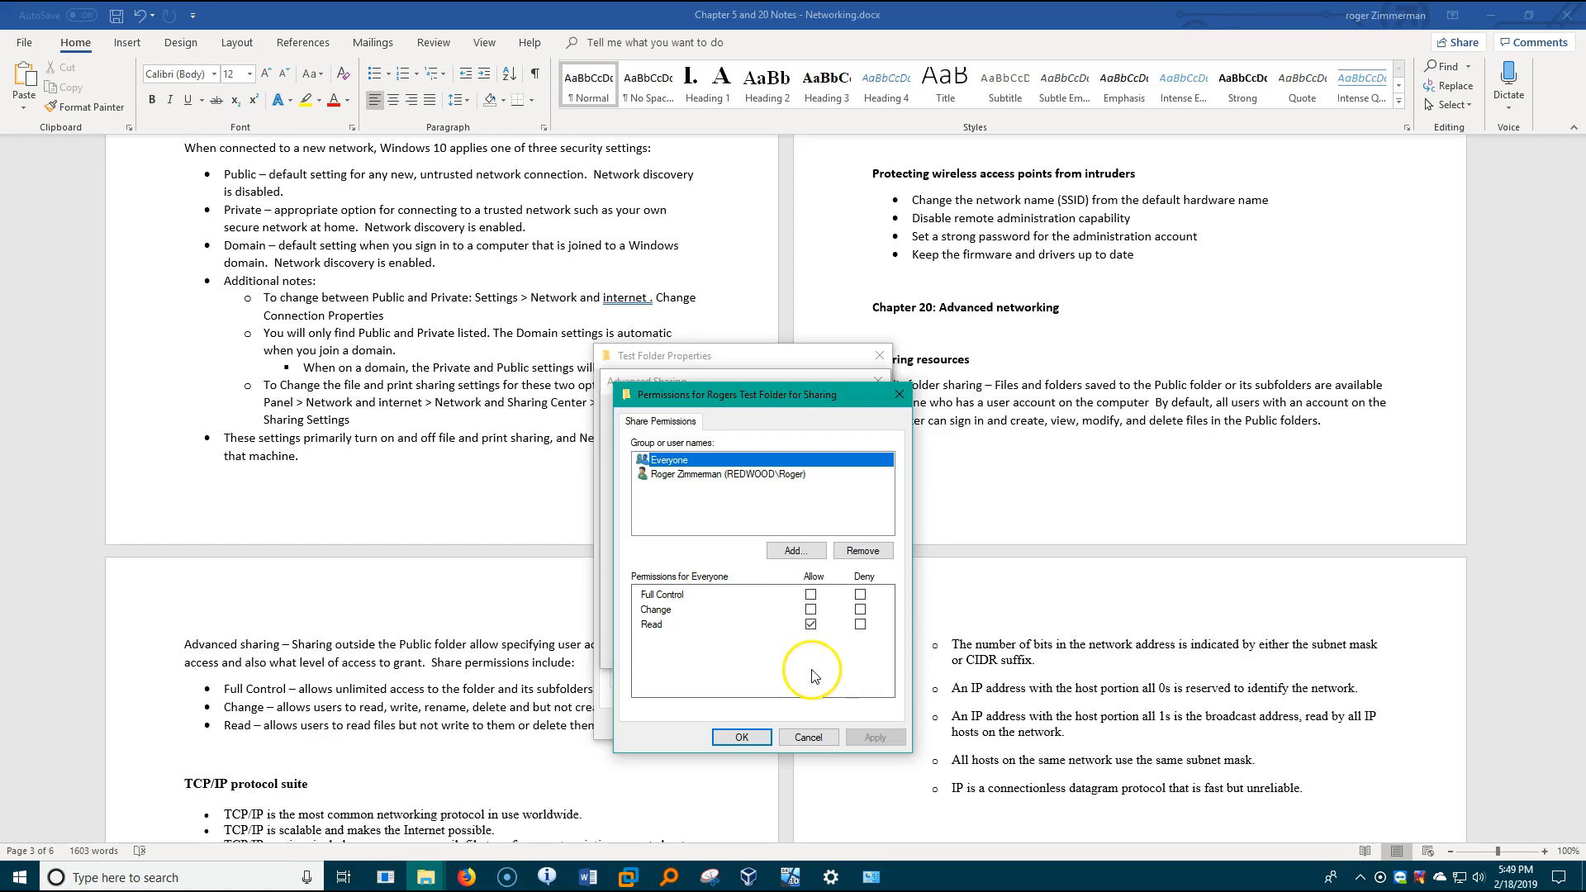
left_click(809, 737)
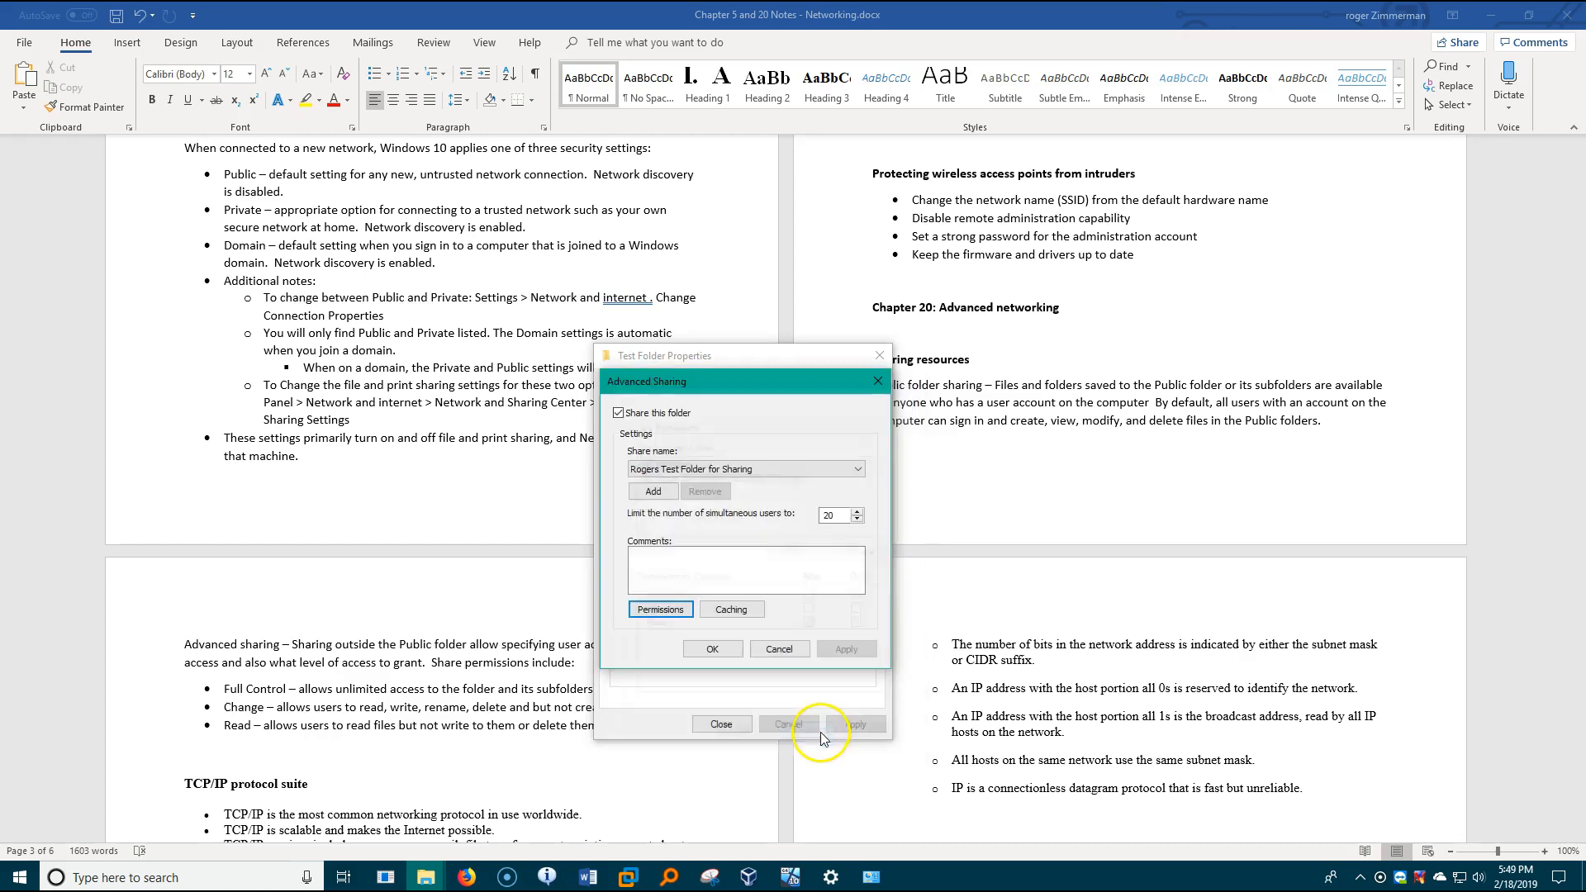
left_click(780, 651)
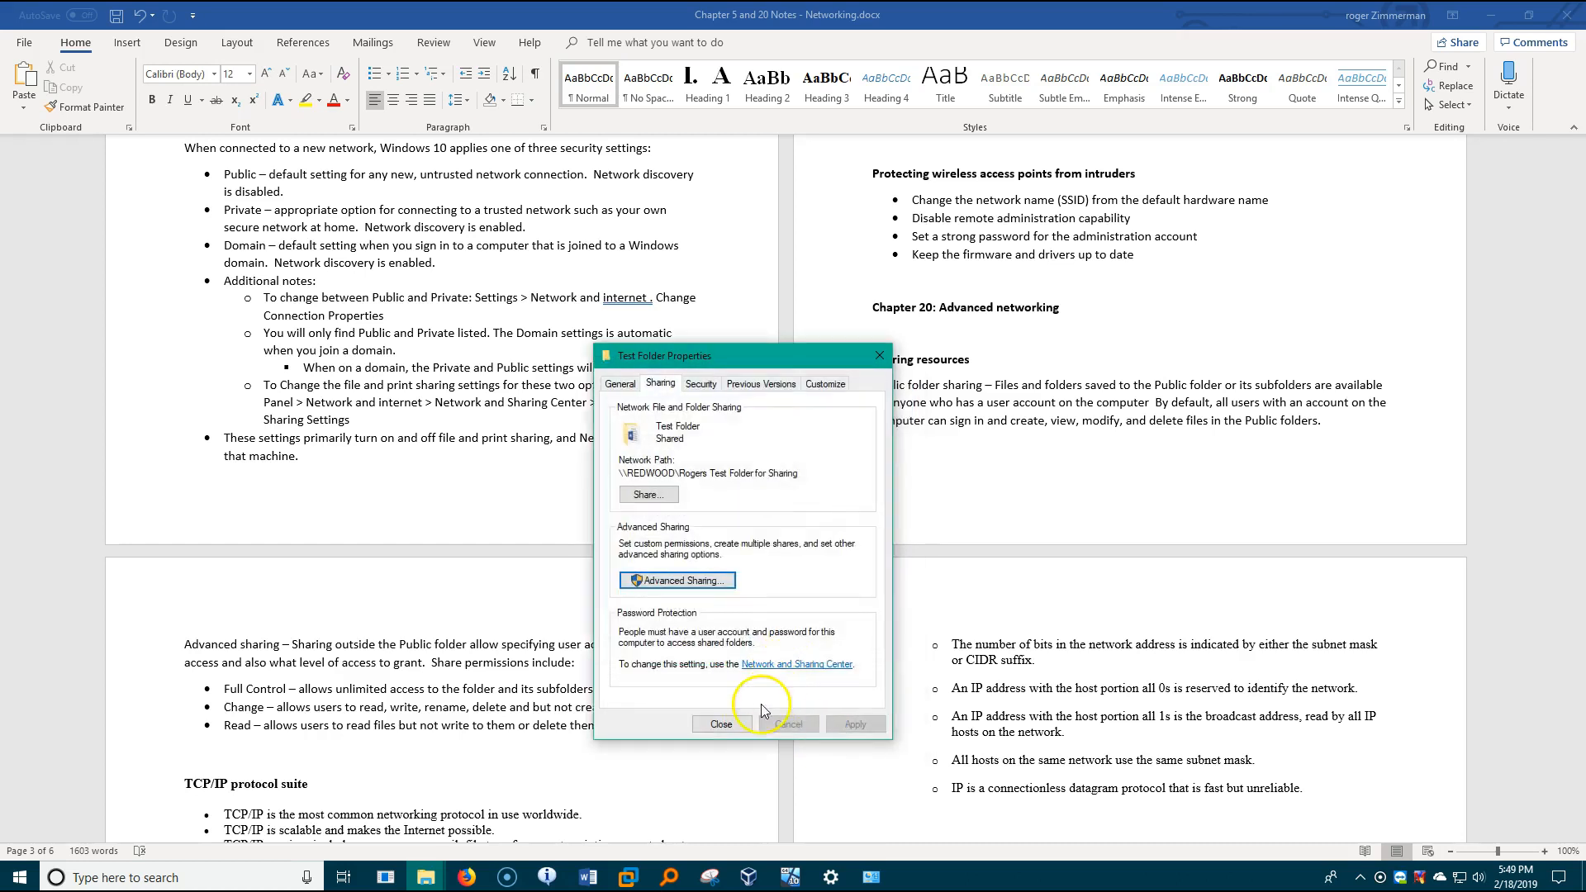
left_click(720, 724)
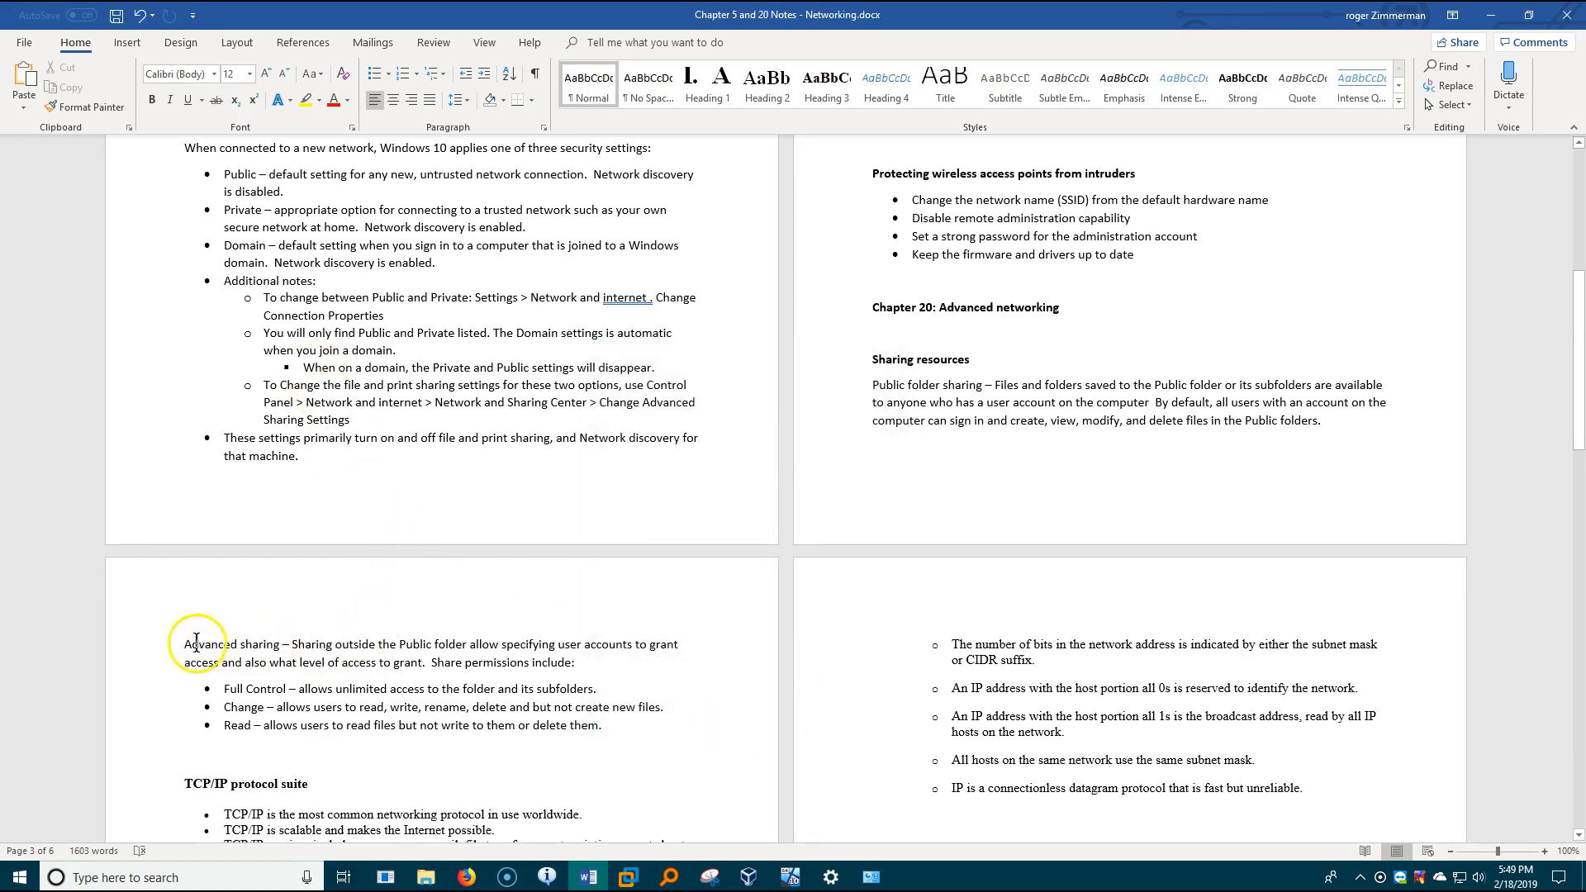
- Highlight the term "Advanced sharing" in the Word notes to point it out, and clear the selection
left_click_drag(185, 645, 279, 645)
left_click(306, 650)
left_click_drag(277, 648, 198, 640)
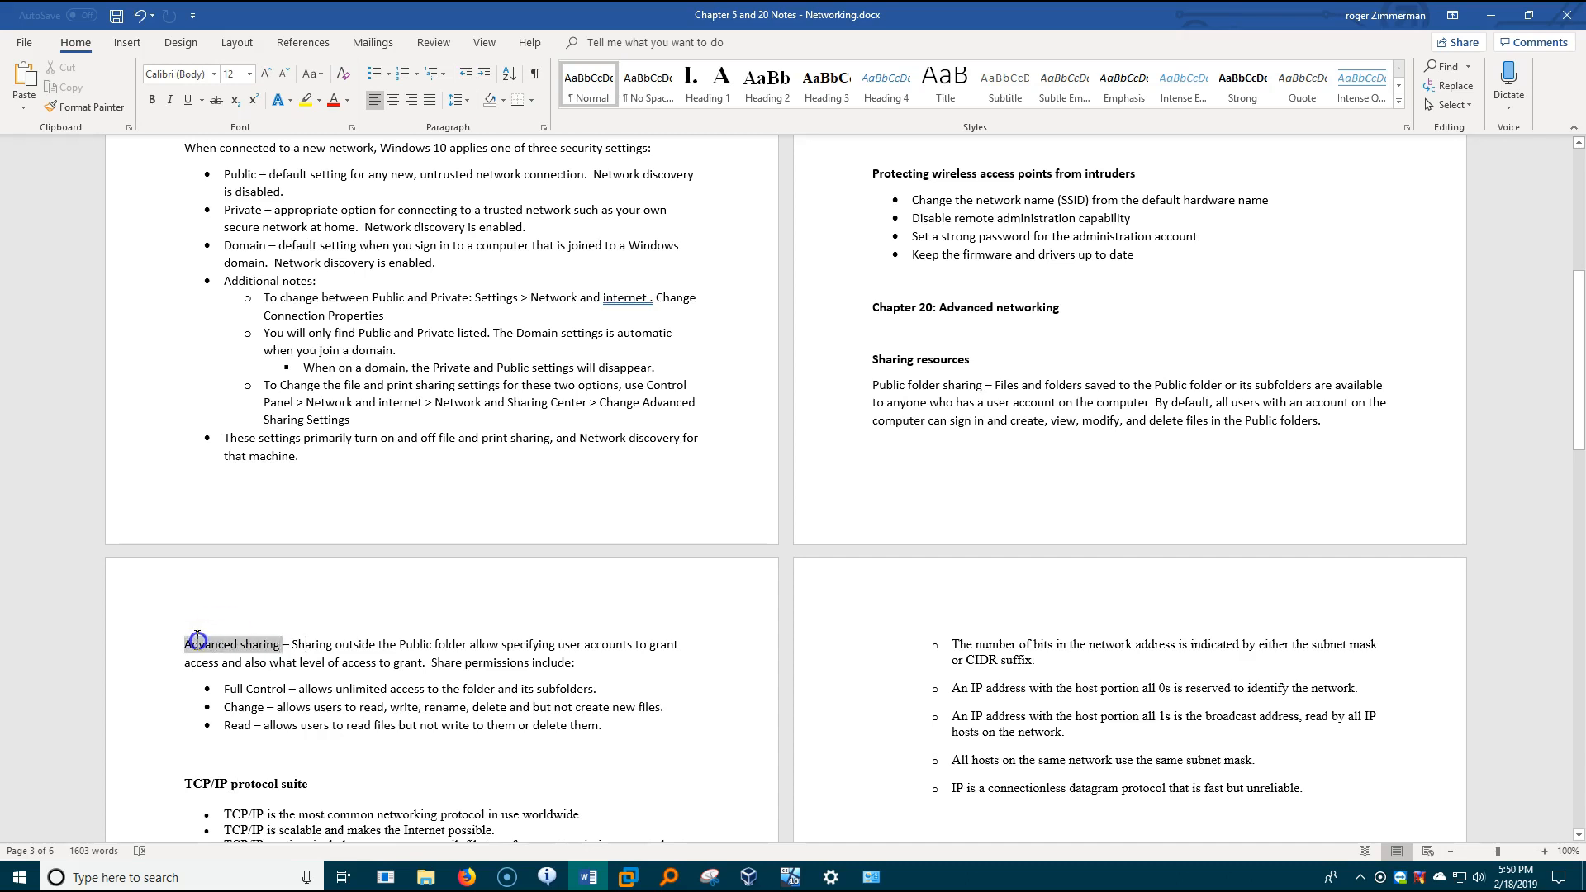
left_click(405, 654)
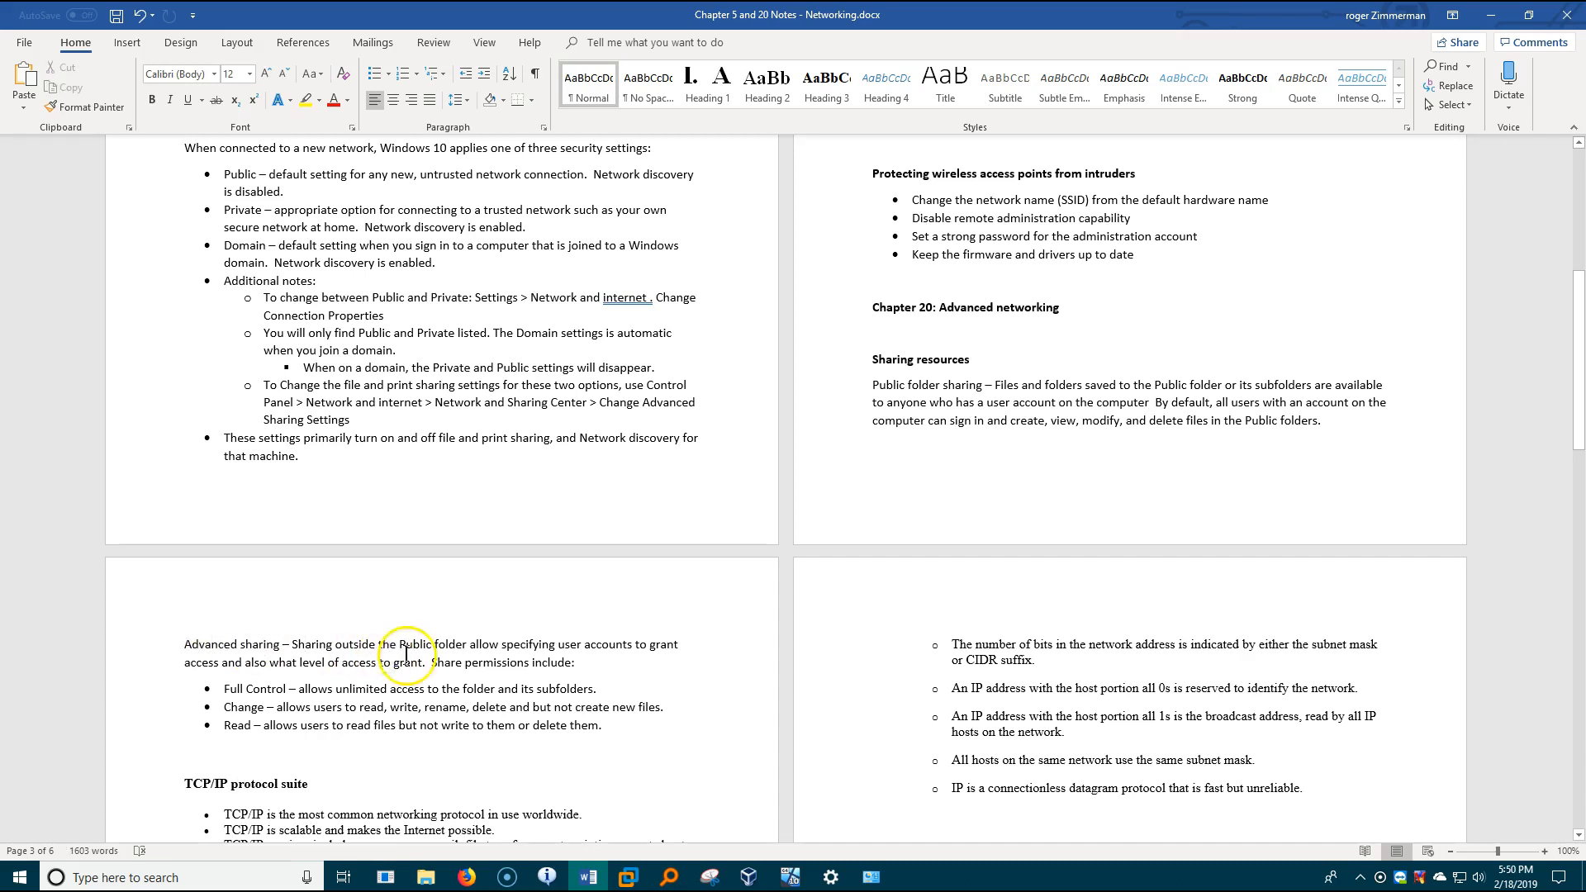